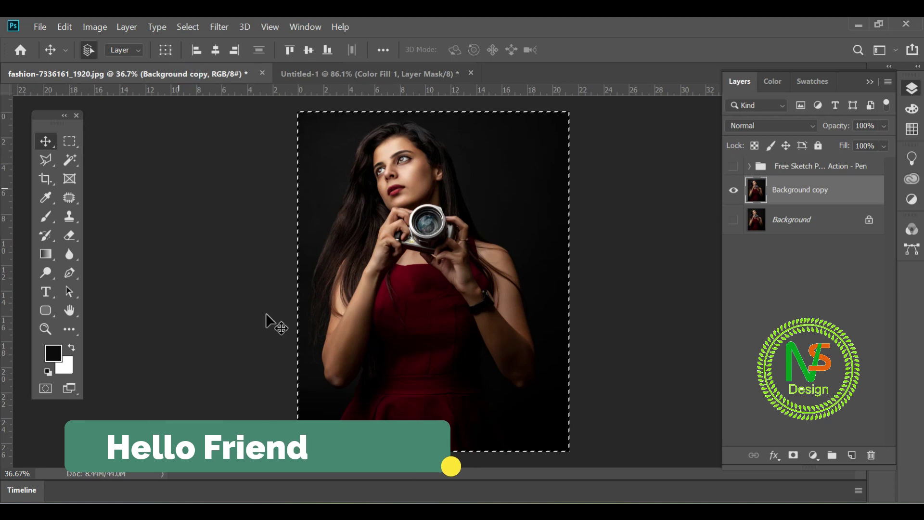
Preview the Free Sketch group's black-and-white effect, then switch to the Untitled-1 document
click(733, 166)
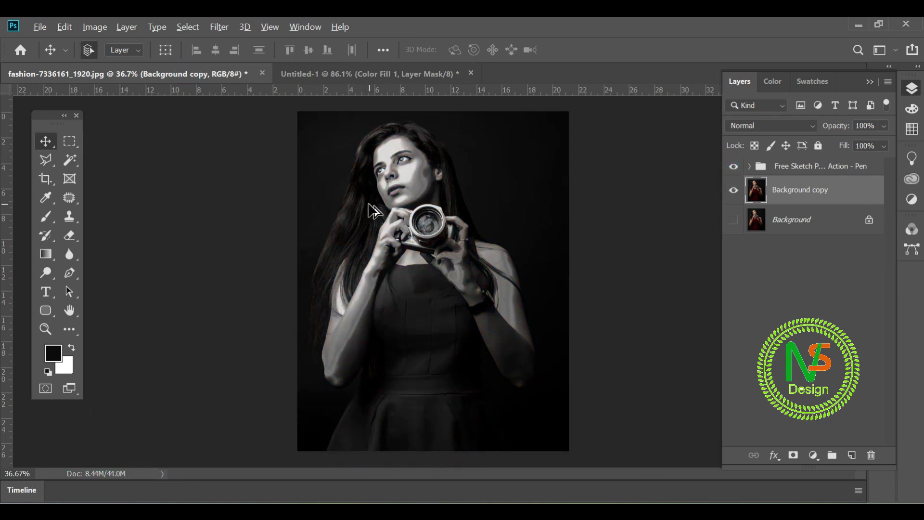
click(441, 210)
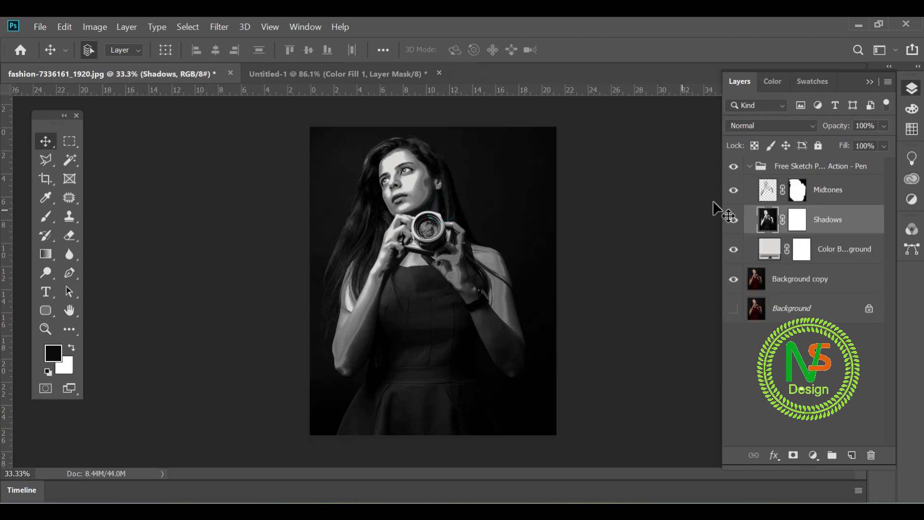
click(759, 166)
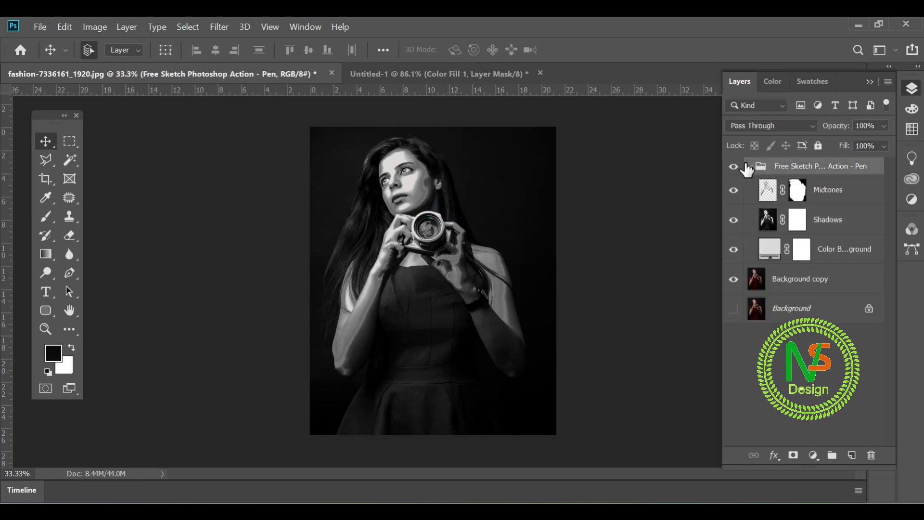
click(749, 166)
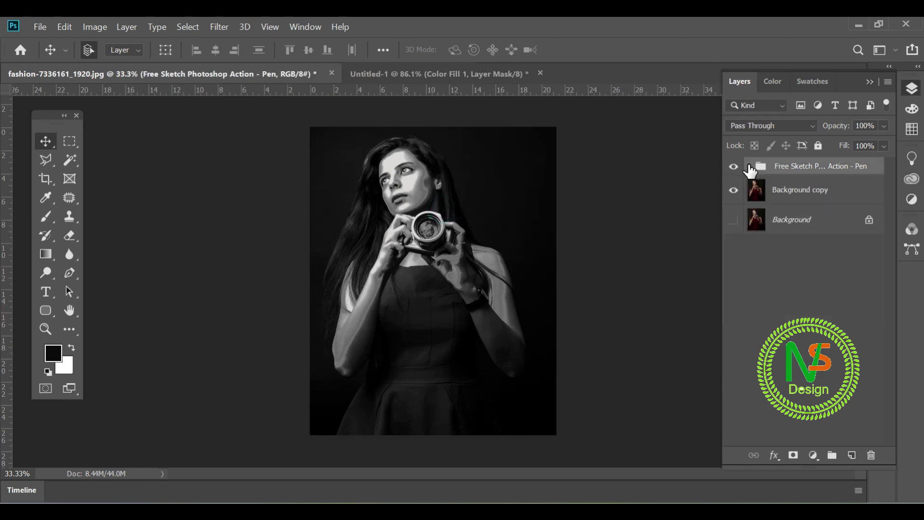
click(374, 73)
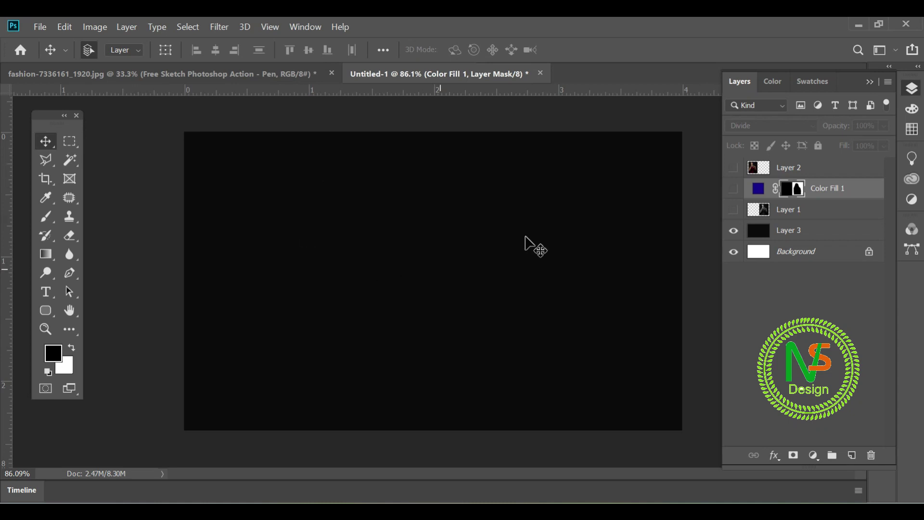
Show Layer 1's black-and-white photo and Layer 2's colour photo
click(785, 216)
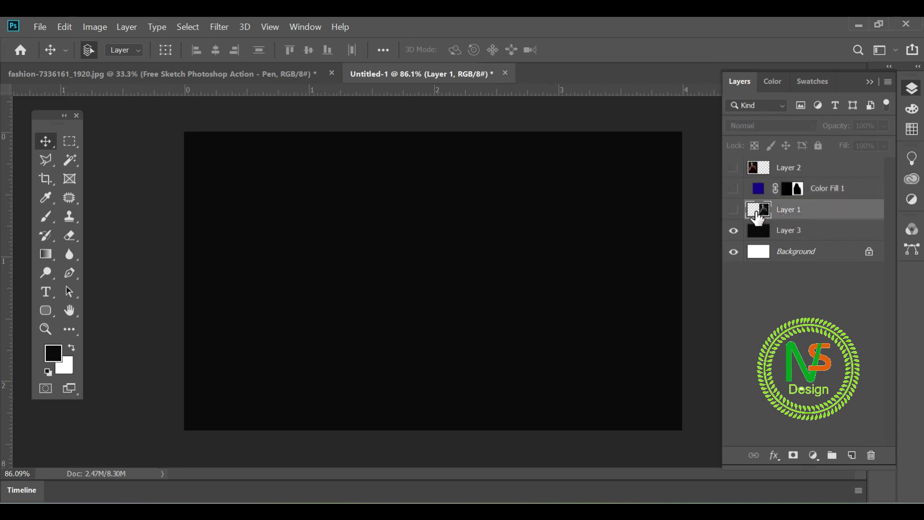
click(734, 211)
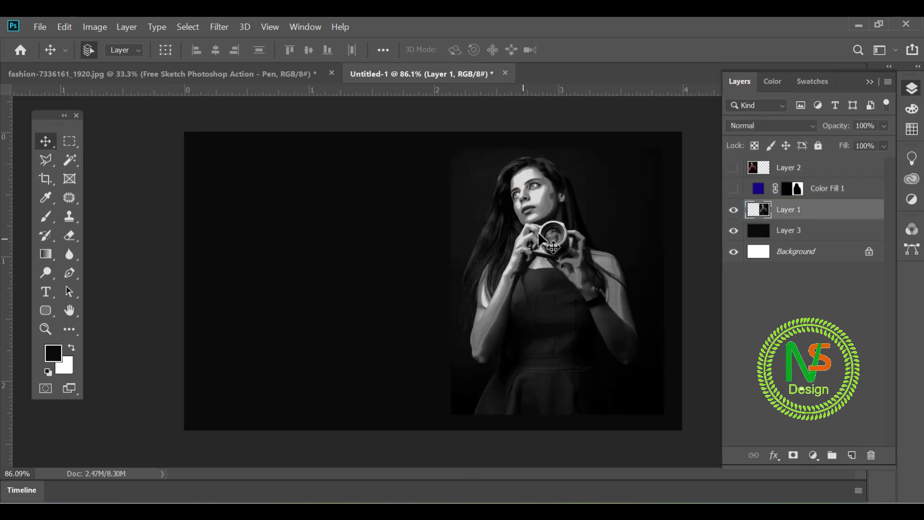
click(734, 167)
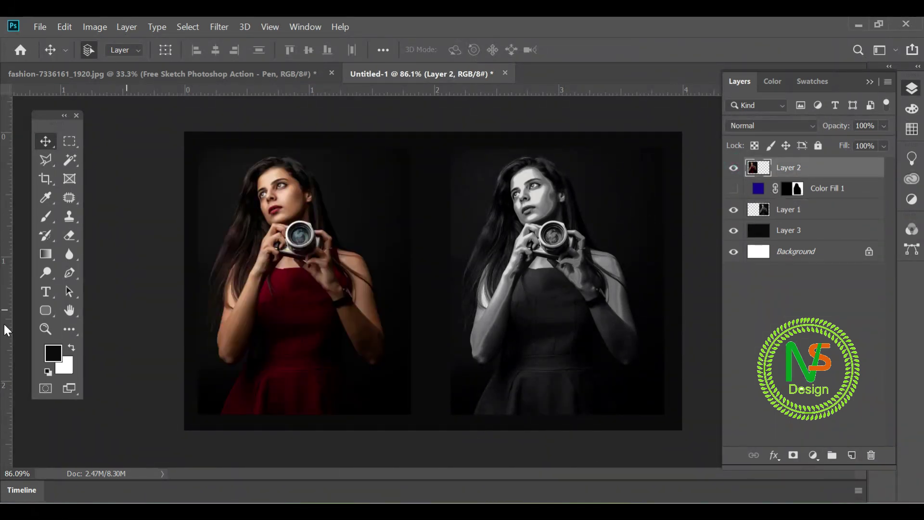
Delete the Color Fill 1 layer and add a new empty Layer 4
click(838, 191)
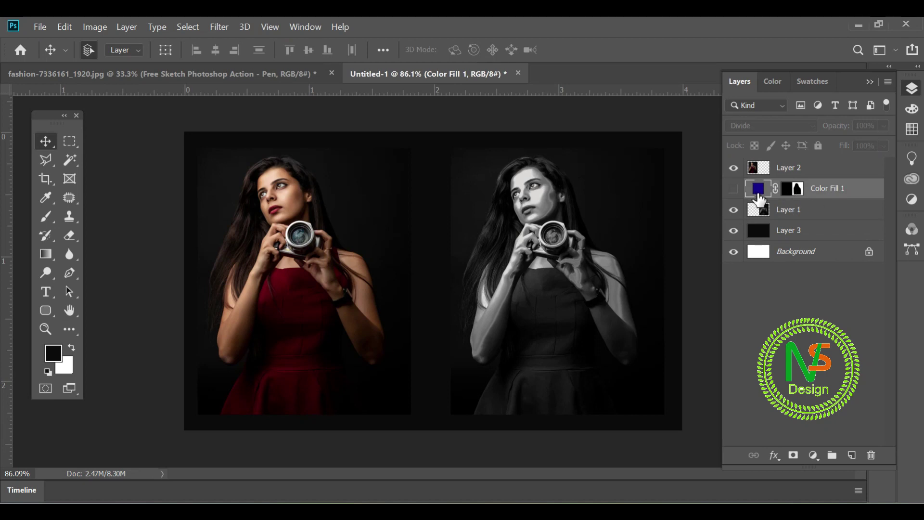
click(864, 454)
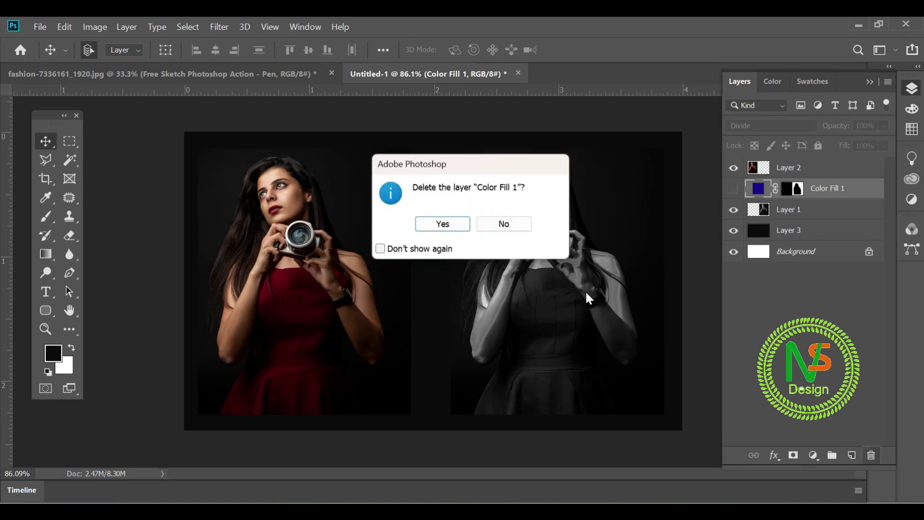
click(458, 223)
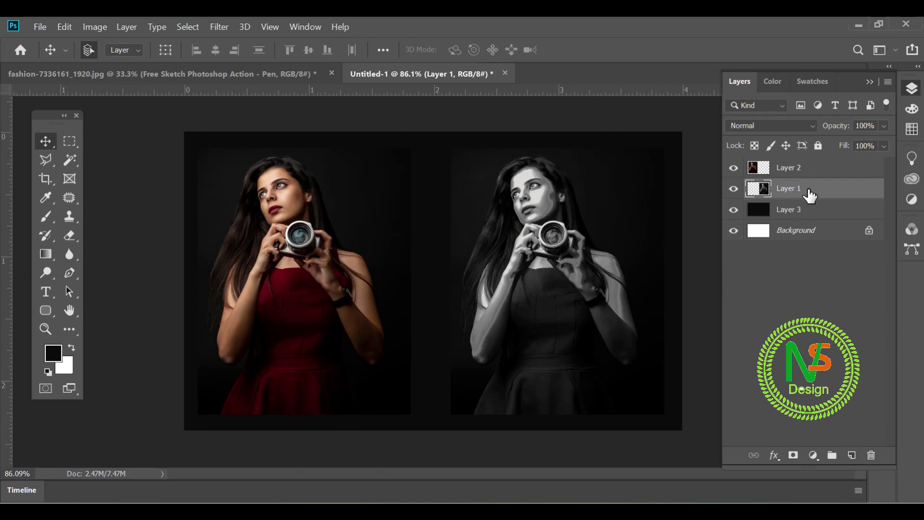
click(850, 456)
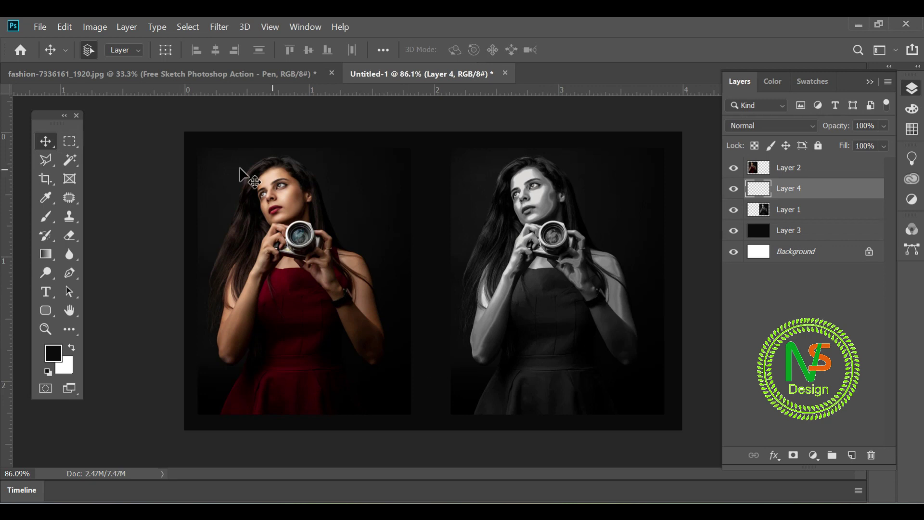
Add a dark blue Solid Color fill layer above Layer 1 and target its mask
click(69, 142)
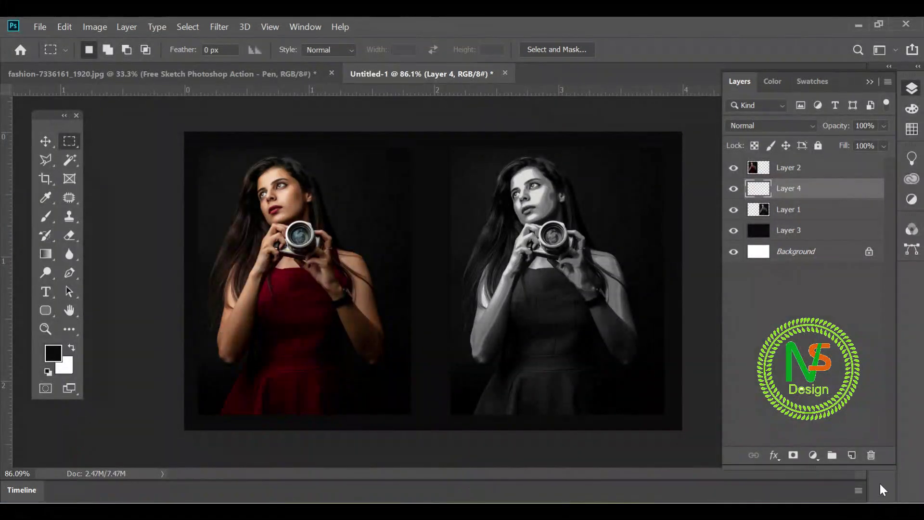
click(47, 141)
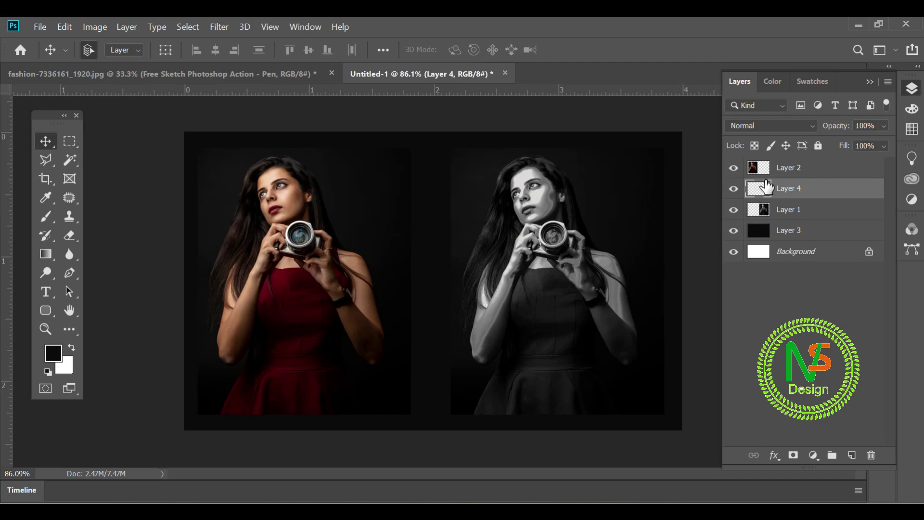
click(813, 455)
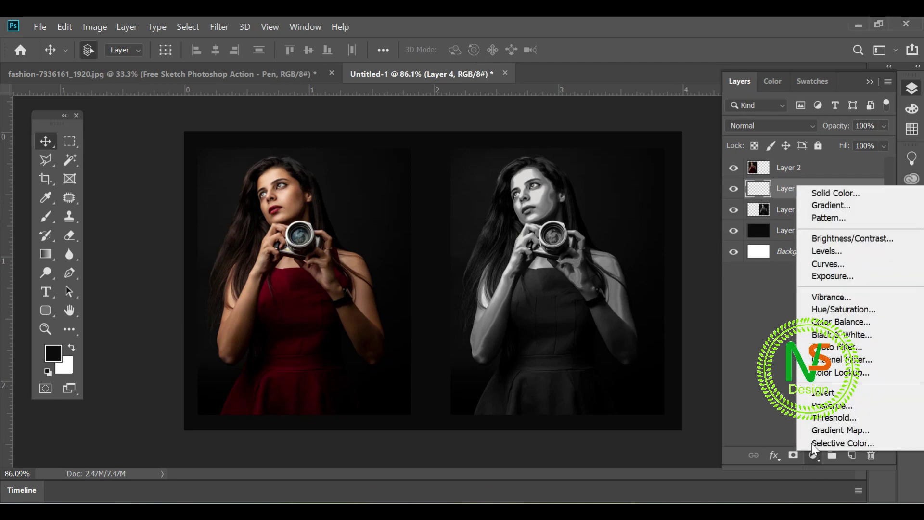
click(824, 198)
click(743, 185)
click(720, 162)
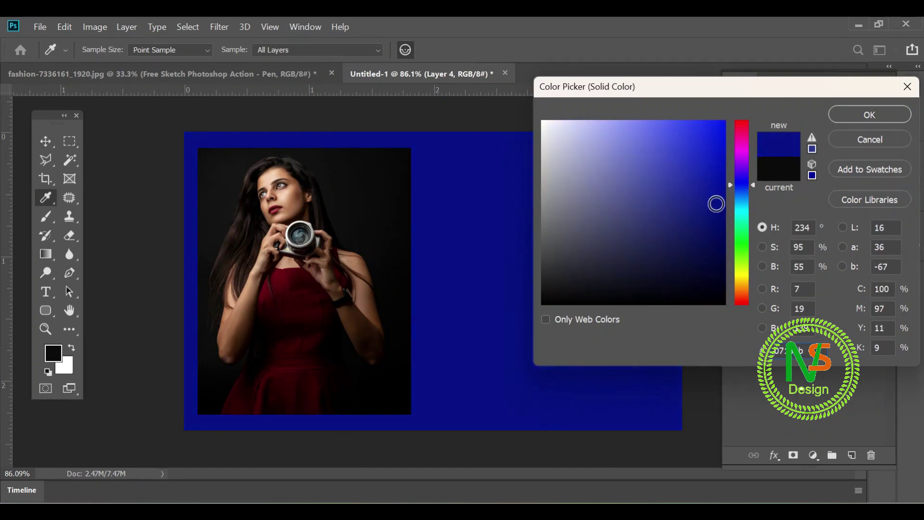
drag(718, 215, 718, 221)
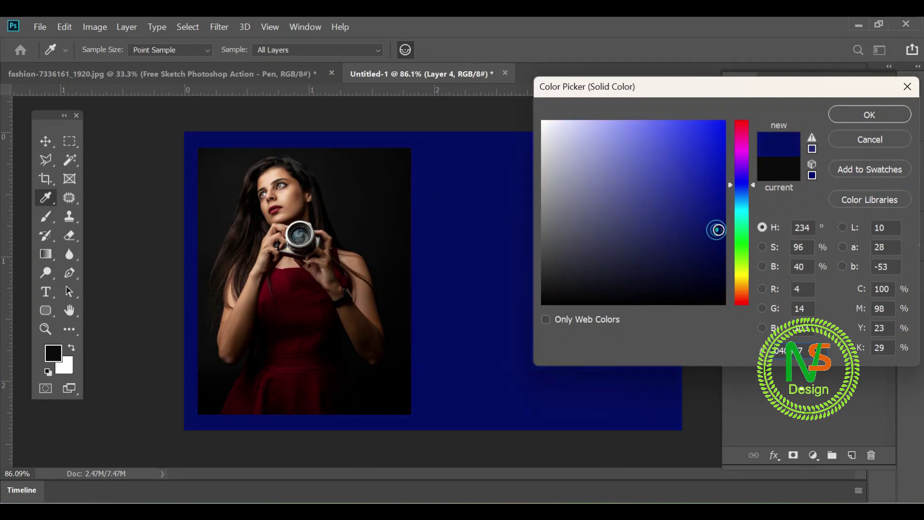
click(840, 120)
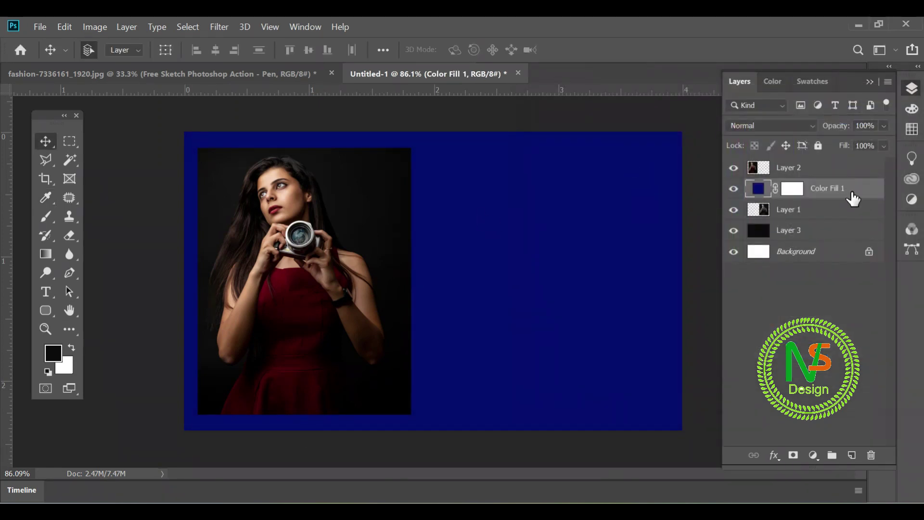
click(793, 188)
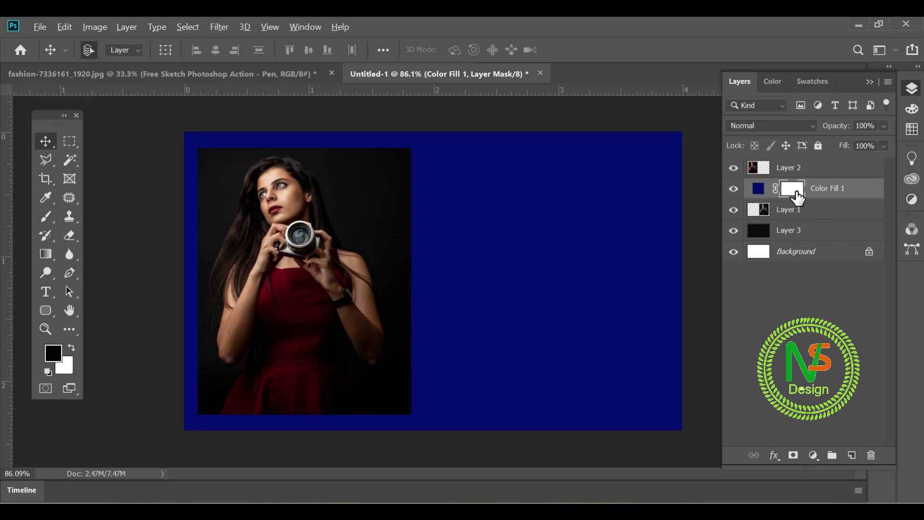
Invert the fill mask to black and hide Layer 2's colour photo
key(ctrl+i)
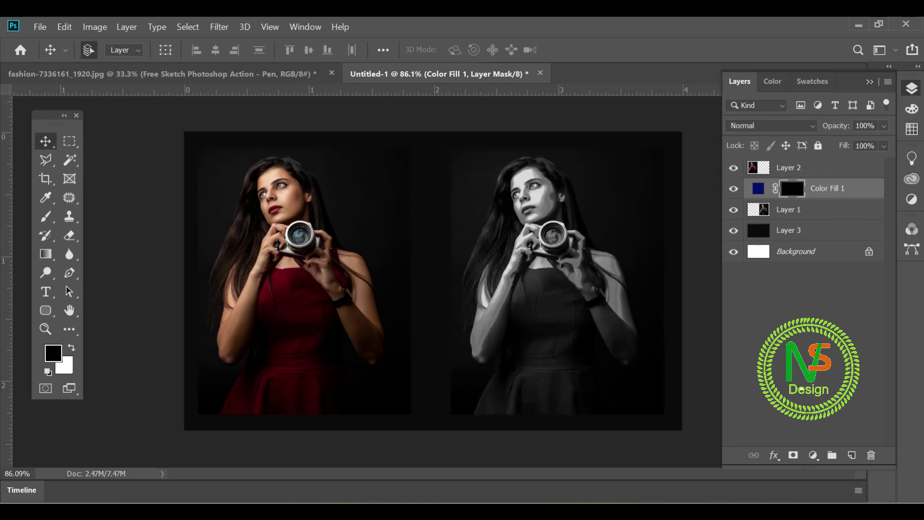
click(737, 168)
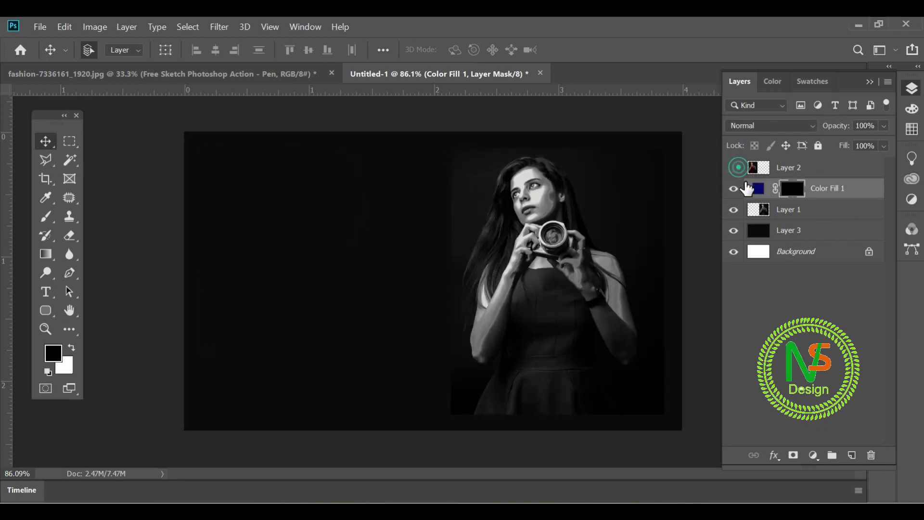
scroll(642, 166, up, 3)
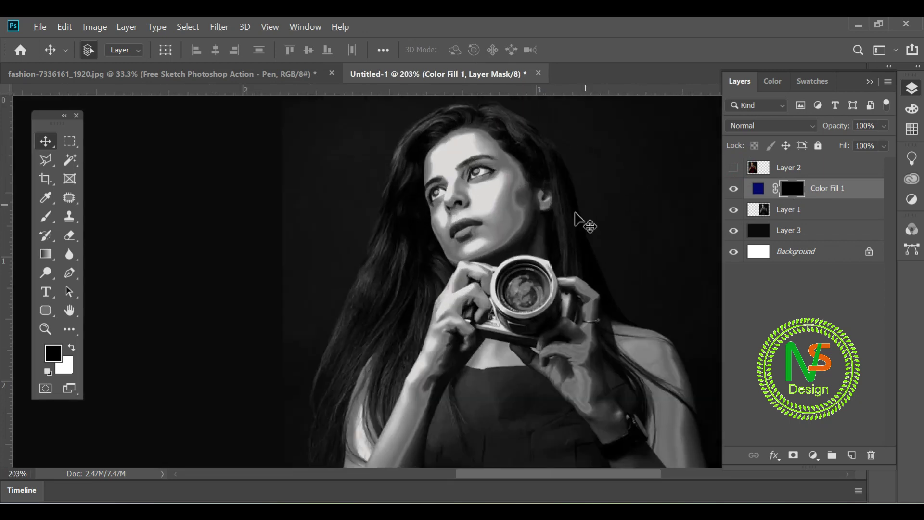
scroll(584, 221, up, 2)
scroll(448, 264, up, 2)
scroll(627, 414, down, 2)
scroll(429, 182, down, 3)
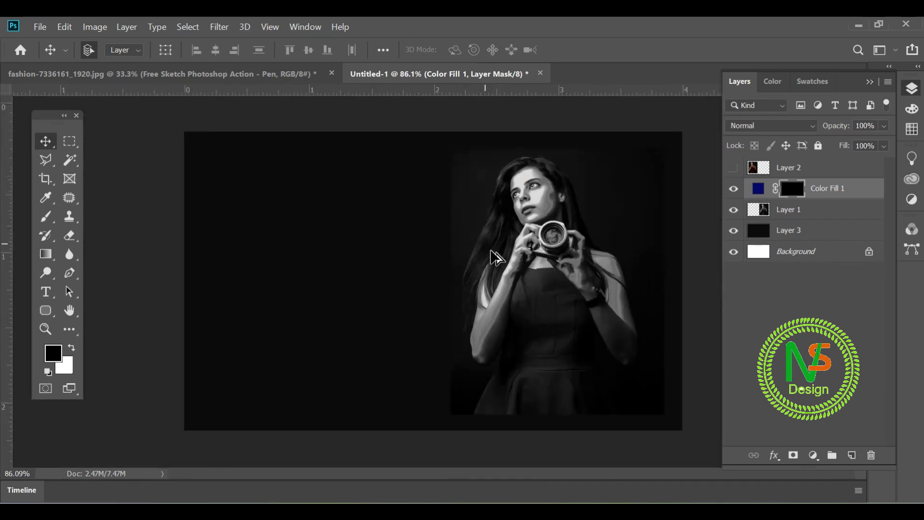
scroll(626, 217, up, 2)
Inspect the grayscale portrait up close and make Layer 1 active
drag(597, 230, 475, 222)
scroll(644, 256, down, 2)
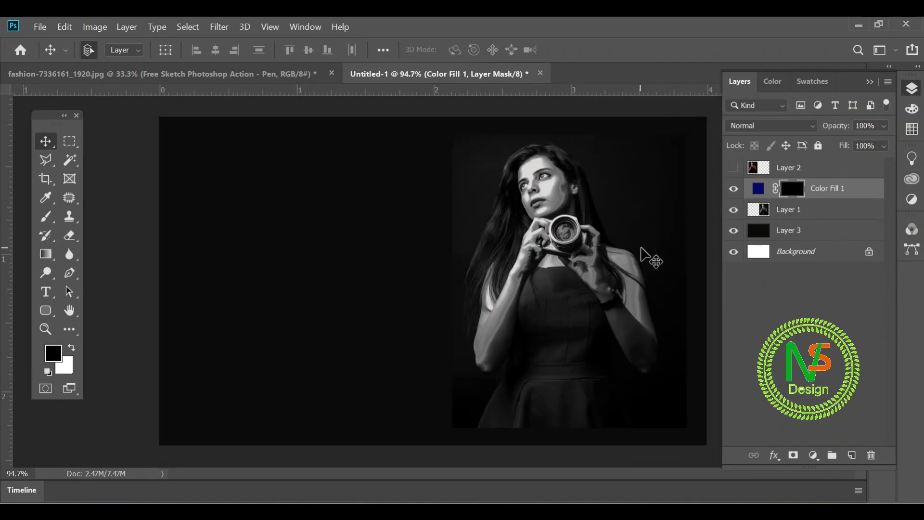
scroll(611, 253, up, 1)
drag(581, 249, 560, 249)
scroll(439, 223, down, 2)
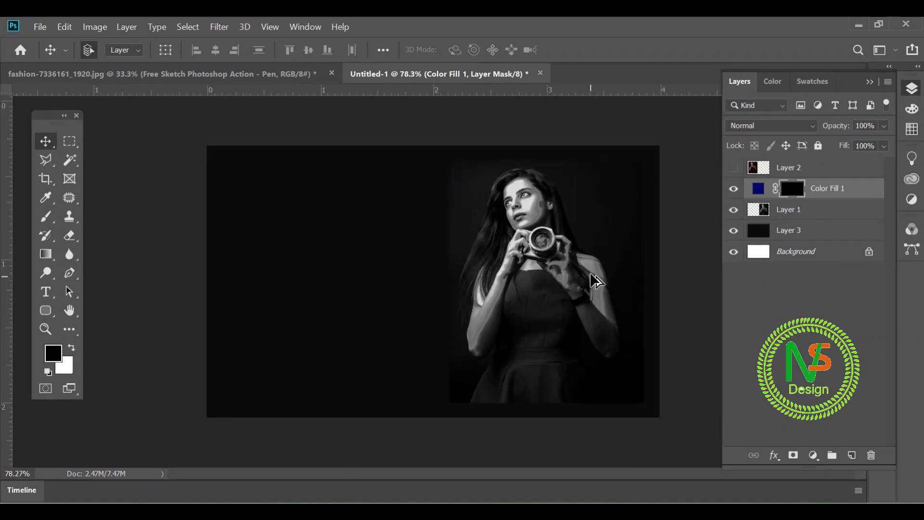
scroll(624, 256, up, 1)
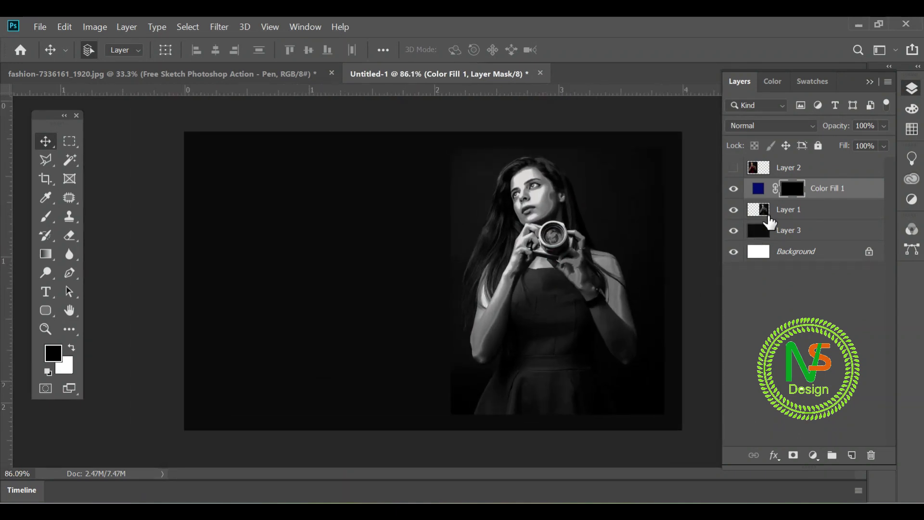
click(769, 215)
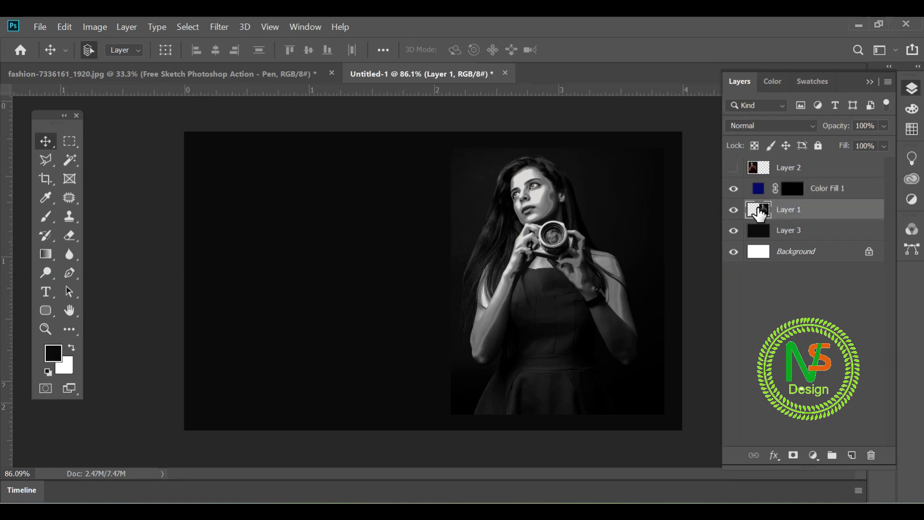
Load Layer 1's pixels, then replace the selection with Select > Subject on the woman
right_click(759, 209)
click(666, 250)
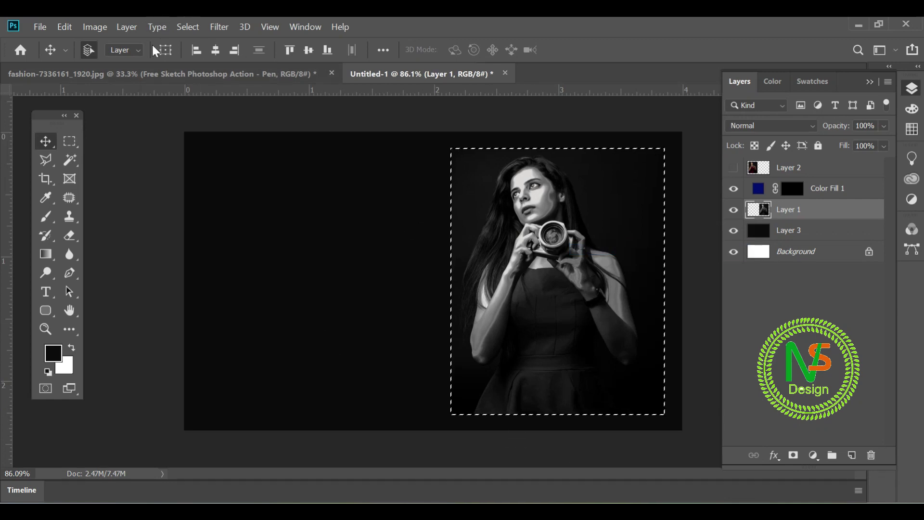
click(188, 26)
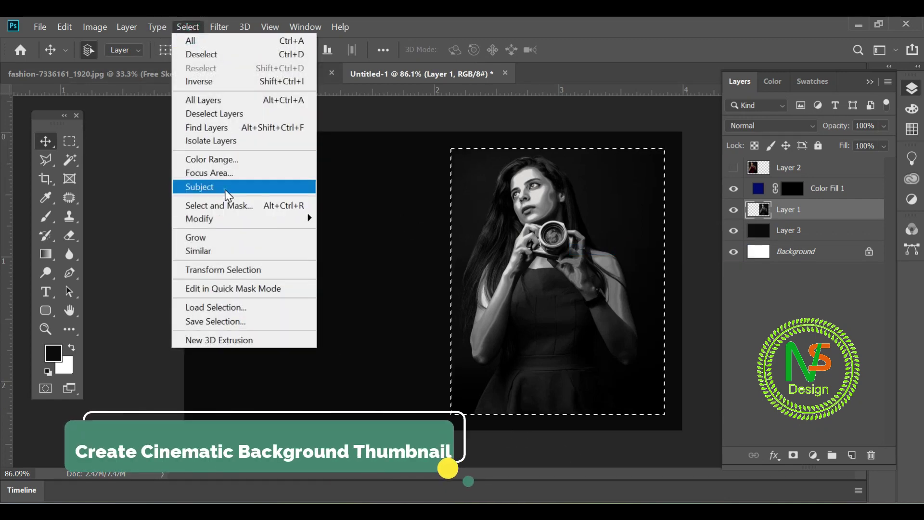
click(229, 195)
click(463, 224)
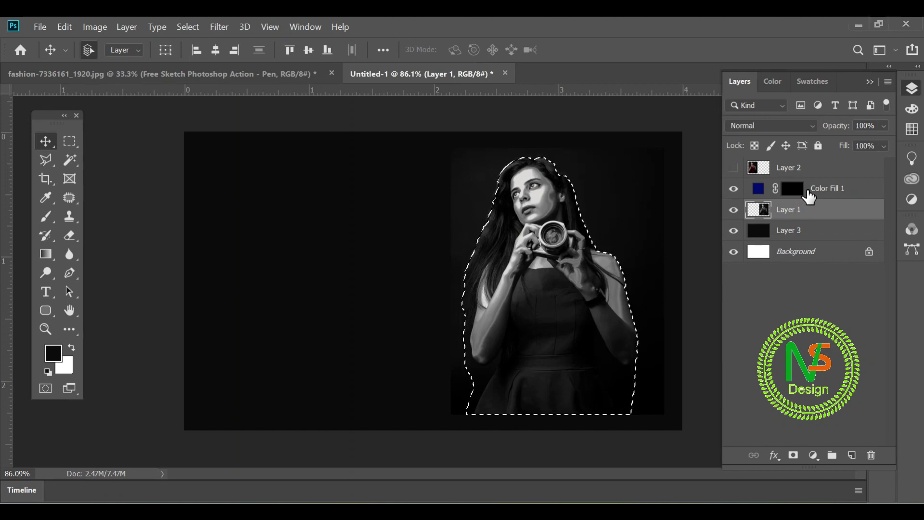
Target the Color Fill 1 mask, invert the selection, pick the Brush, and invert it back
click(792, 189)
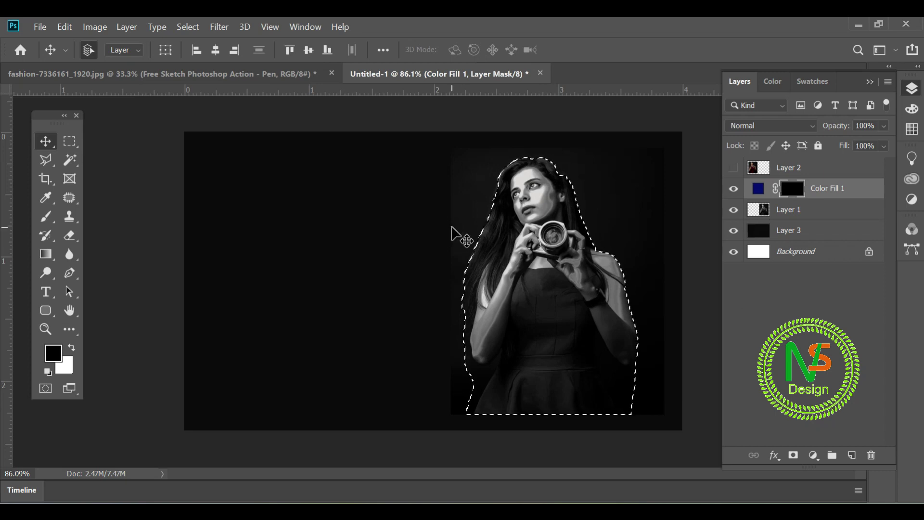
key(ctrl+shift+i)
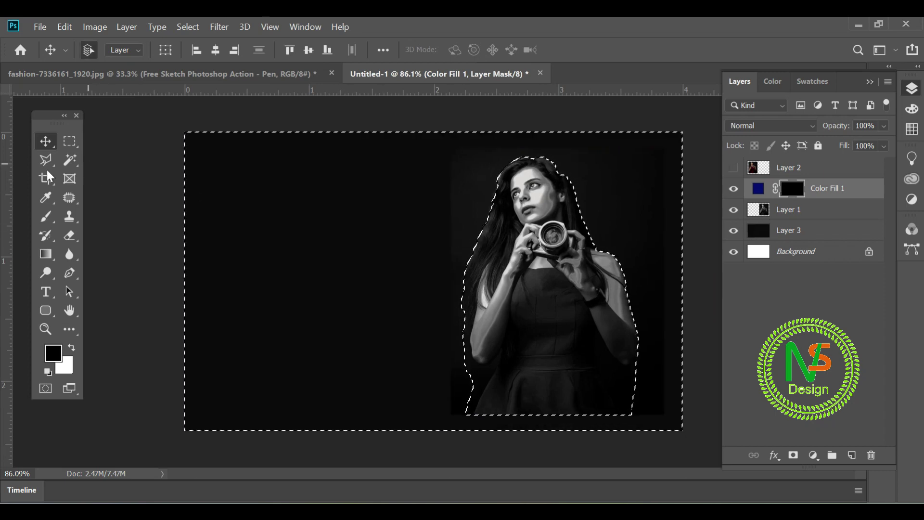
click(45, 221)
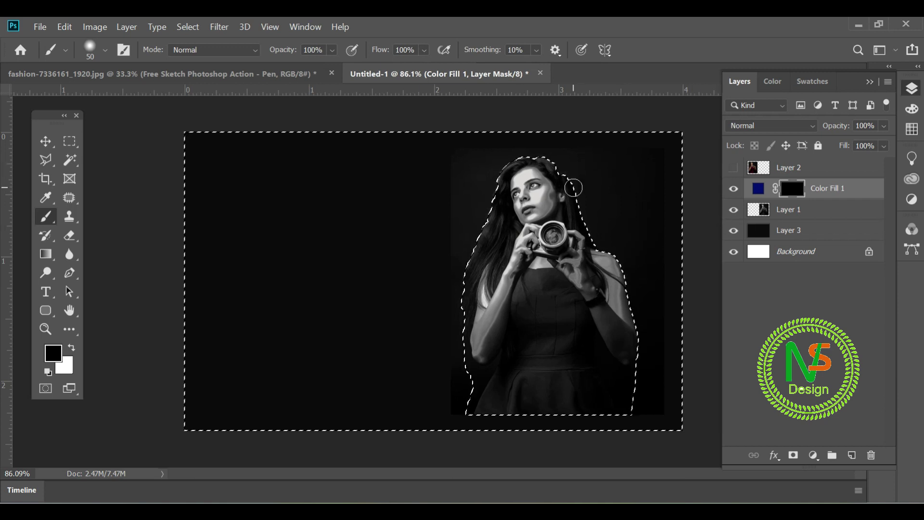
key(ctrl+shift+i)
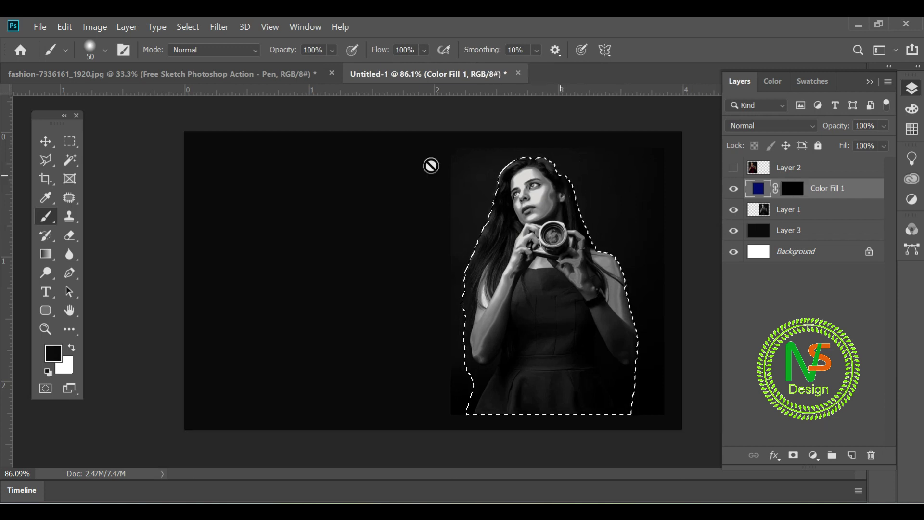
With the Polygonal Lasso, zoom in and add the outer hair edges to the selection
click(45, 160)
scroll(533, 192, up, 2)
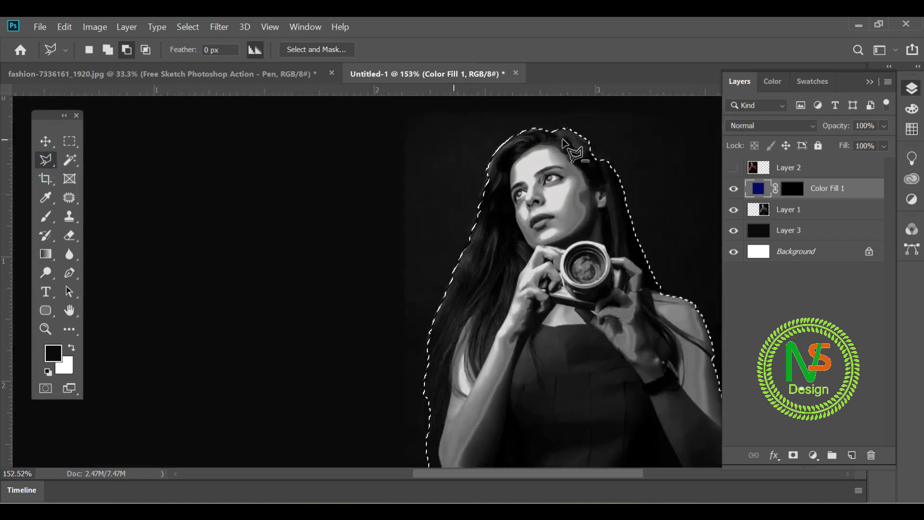
scroll(534, 173, up, 2)
scroll(541, 131, up, 2)
scroll(436, 201, up, 2)
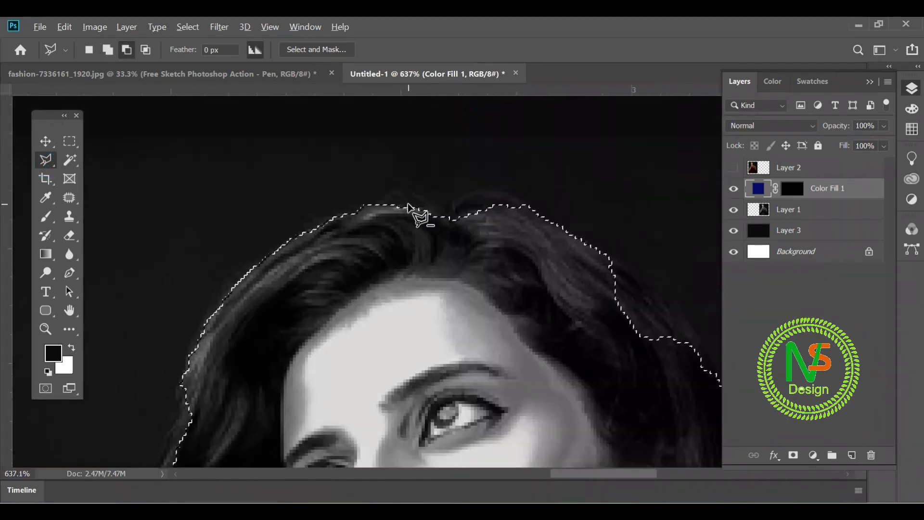
scroll(448, 206, up, 2)
scroll(460, 209, down, 1)
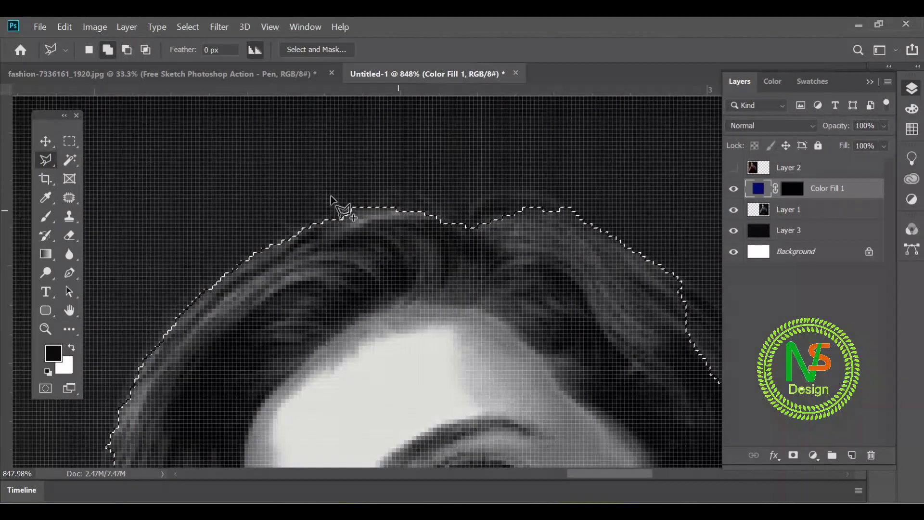
drag(460, 224, 546, 195)
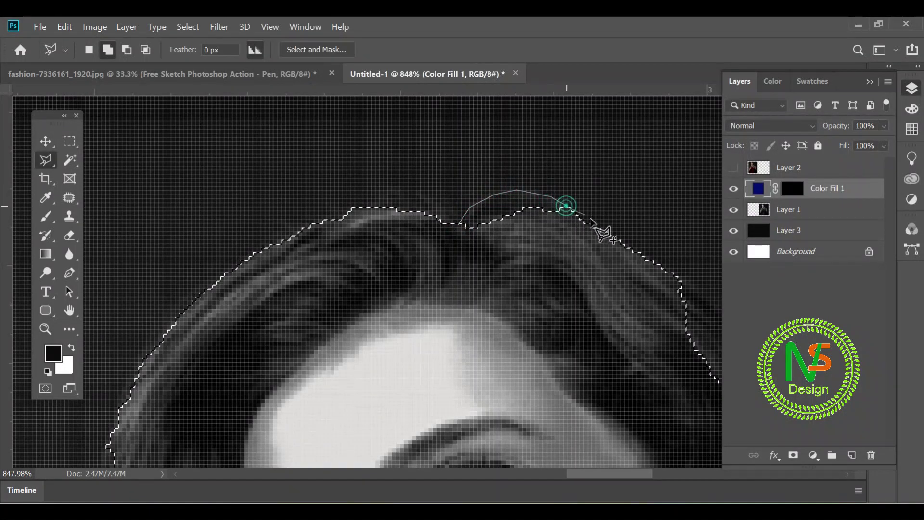
drag(546, 195, 272, 165)
scroll(272, 166, down, 2)
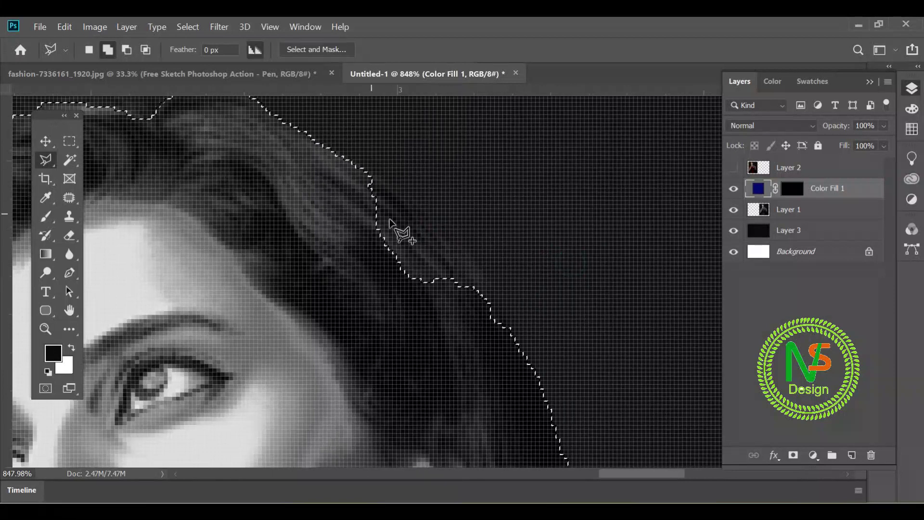
mouse_move(370, 183)
mouse_down()
mouse_move(441, 229)
mouse_move(481, 294)
mouse_up()
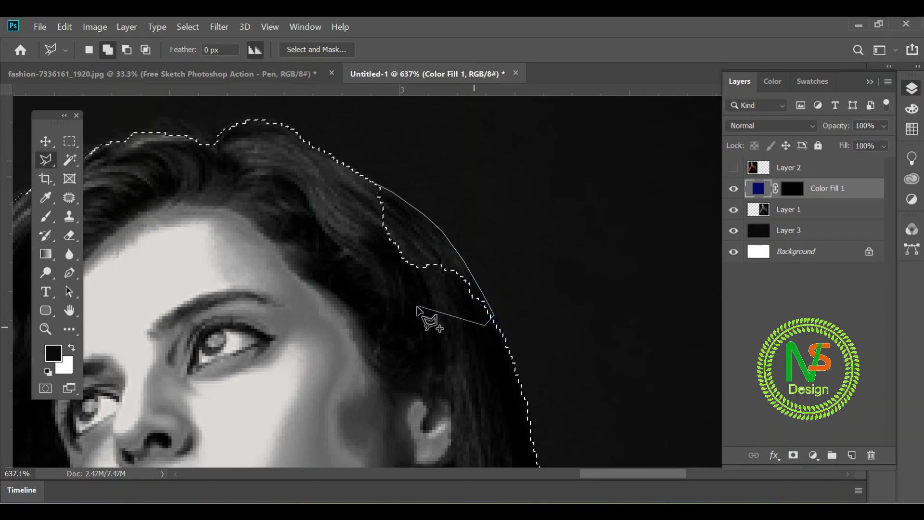
drag(482, 295, 343, 253)
scroll(440, 244, down, 5)
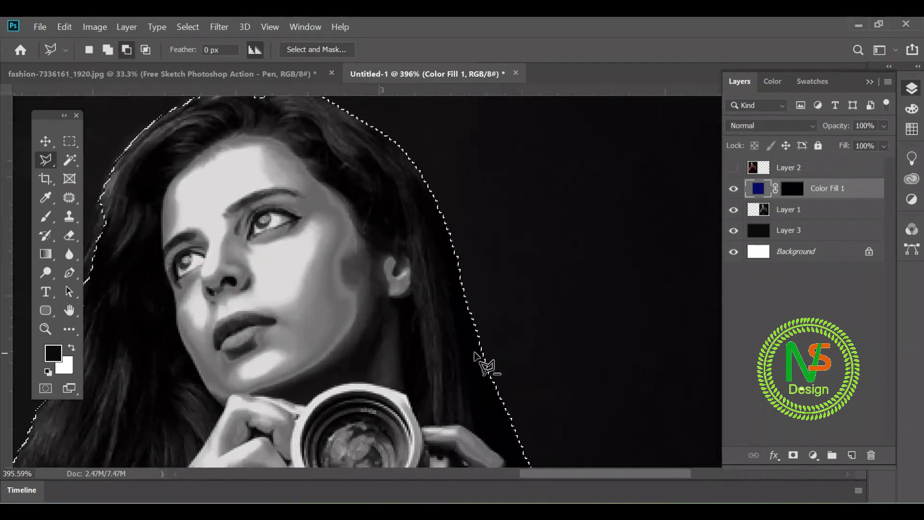
scroll(487, 367, up, 3)
drag(437, 340, 330, 152)
scroll(434, 282, up, 2)
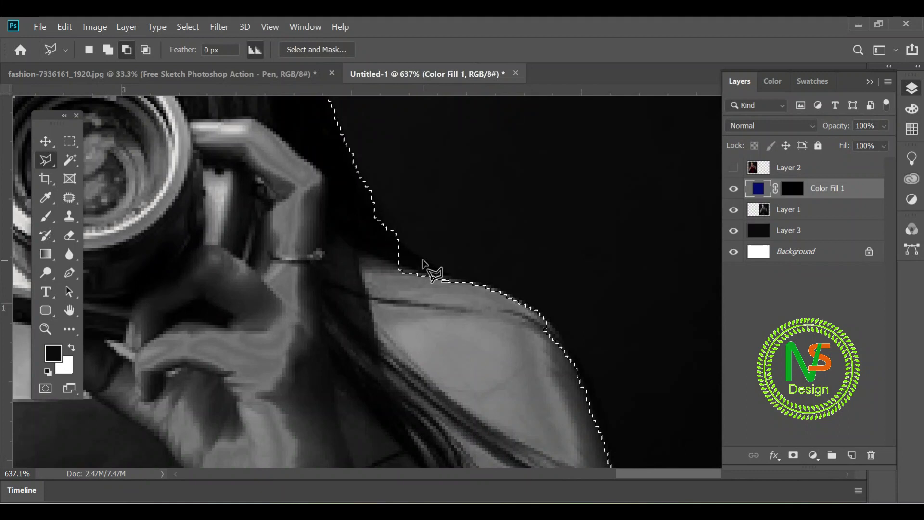
Add the right shoulder edge to the selection with a polygonal outline
shift+click(397, 264)
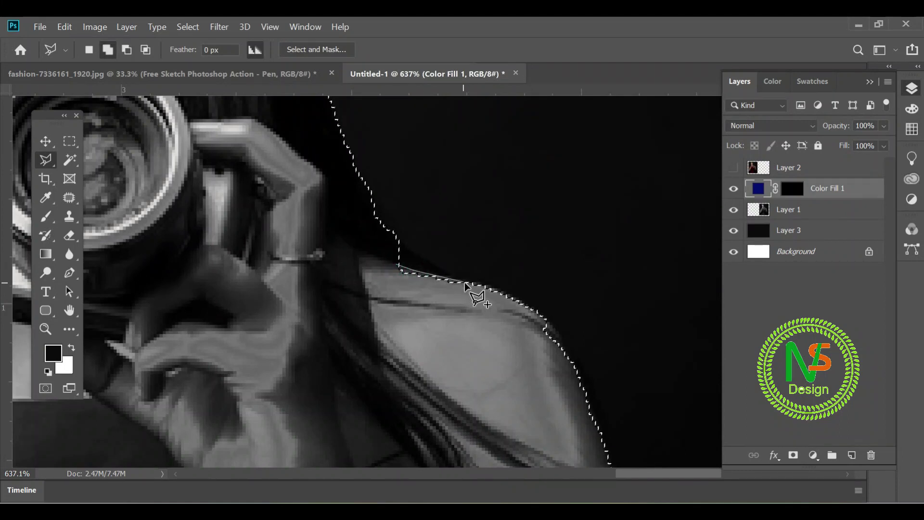
click(484, 285)
click(544, 315)
click(561, 332)
click(576, 363)
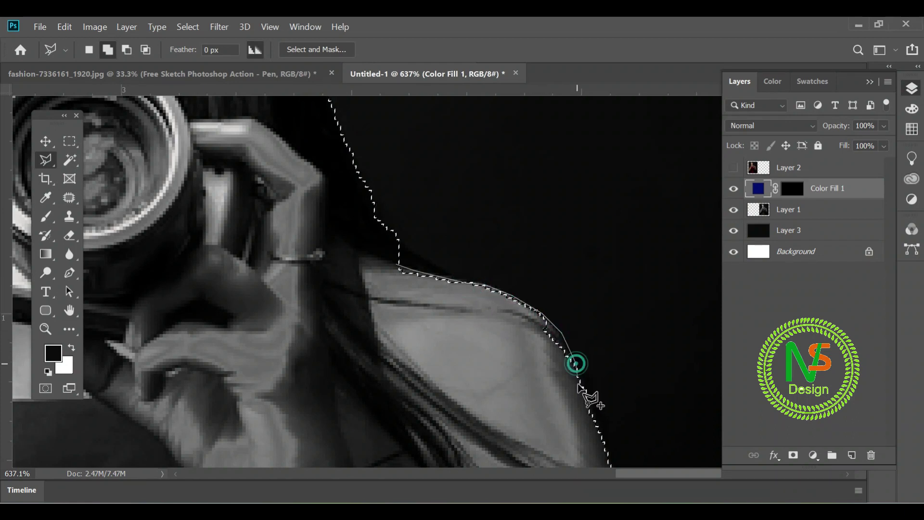
double_click(384, 333)
Extend the selection down the lower shoulder and arm edges
drag(539, 384, 473, 201)
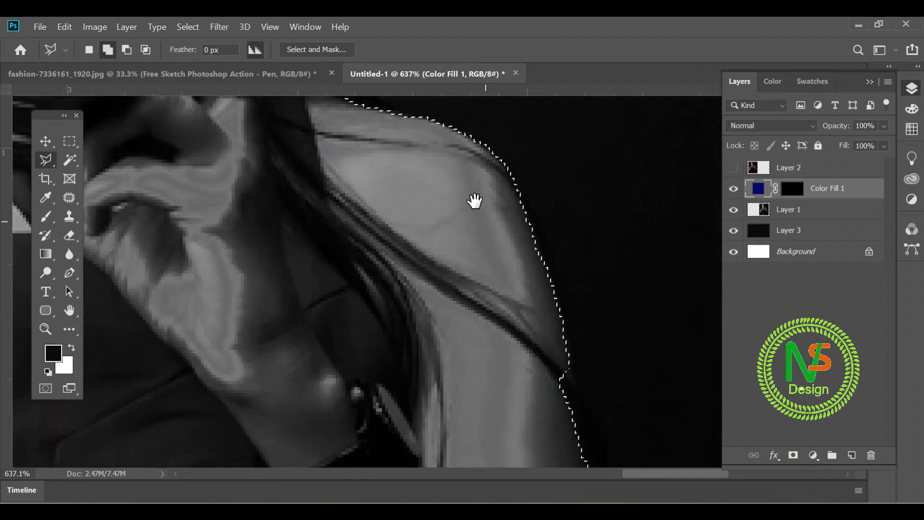
click(518, 193)
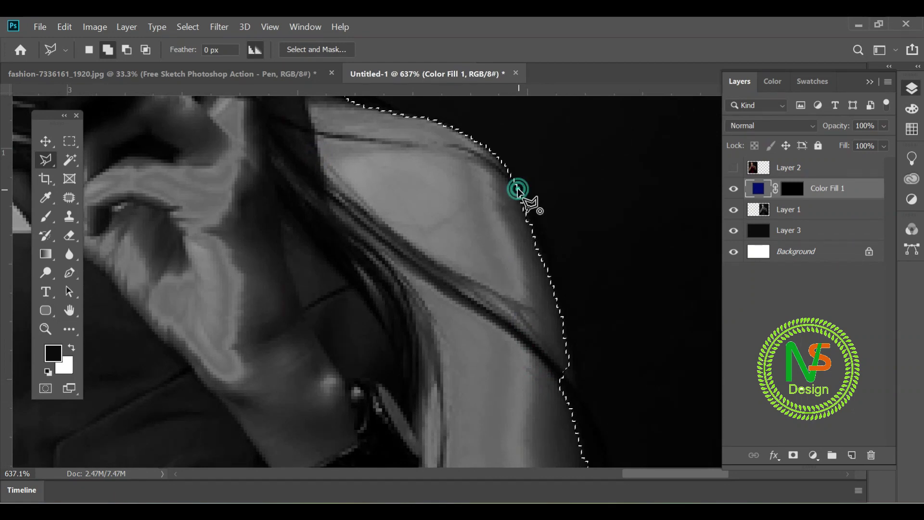
click(536, 238)
click(565, 316)
click(574, 359)
drag(578, 392, 508, 192)
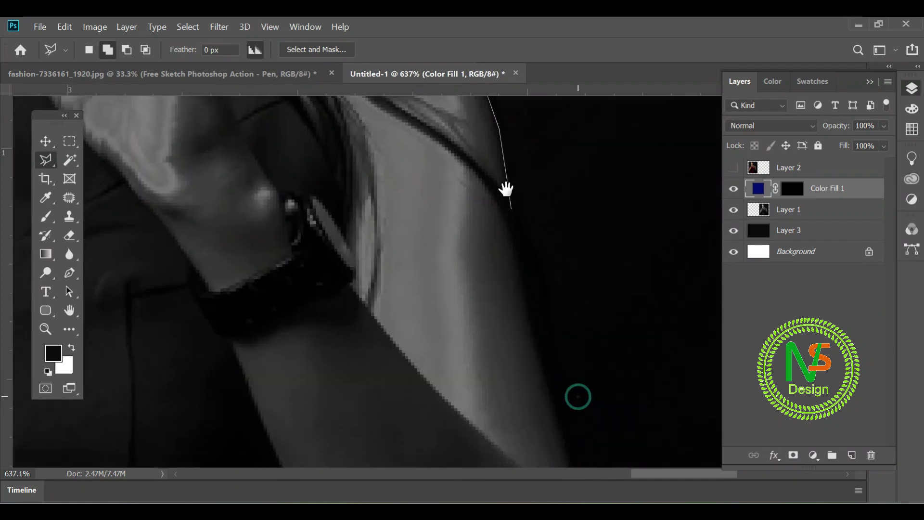
click(506, 215)
click(519, 280)
click(533, 331)
drag(533, 331, 487, 198)
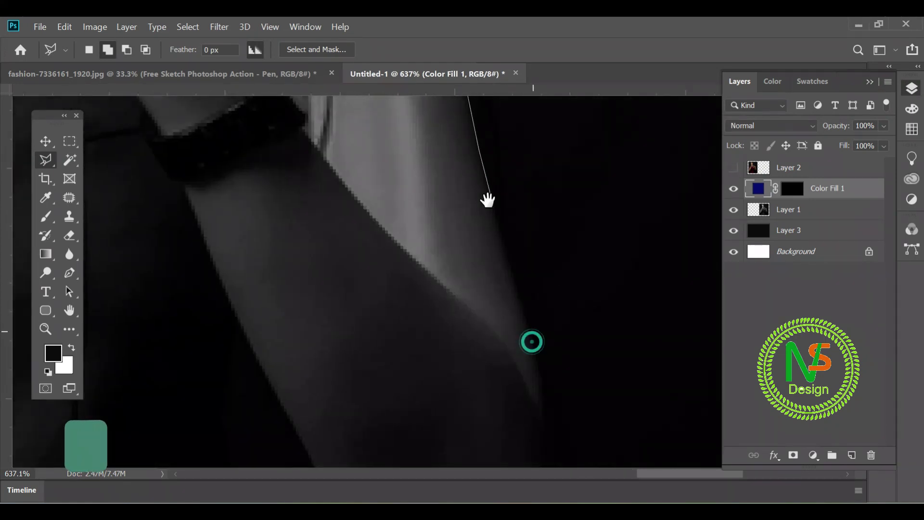
click(511, 271)
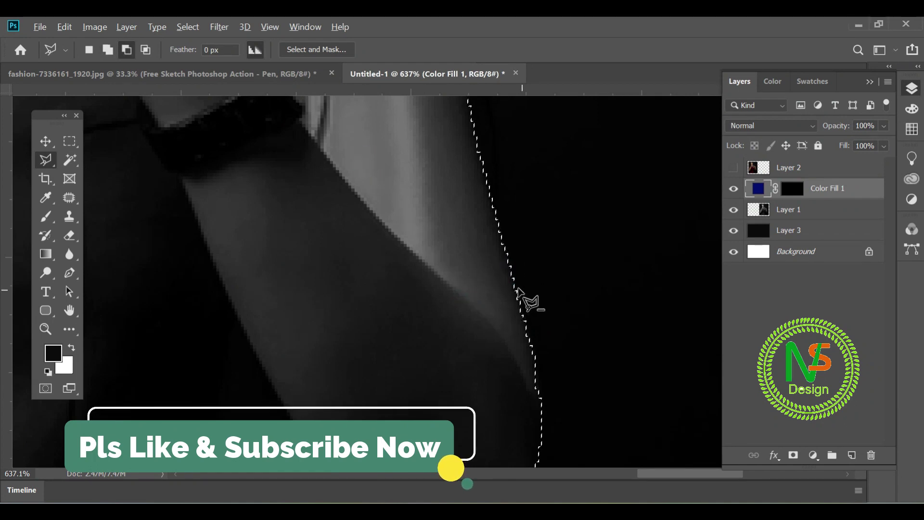
scroll(530, 301, down, 5)
scroll(527, 329, down, 3)
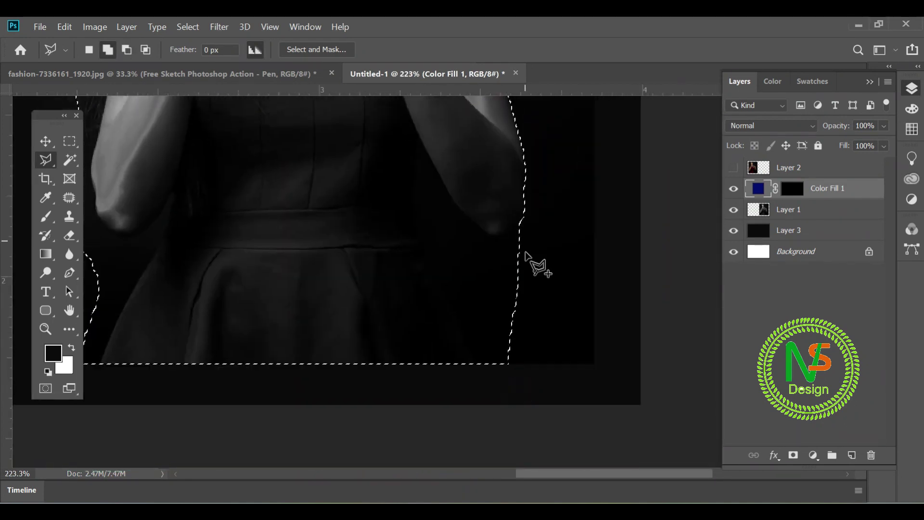
Switch the lasso to subtract mode and cut the notch at the waist out of the selection
scroll(526, 292, up, 3)
scroll(517, 217, up, 2)
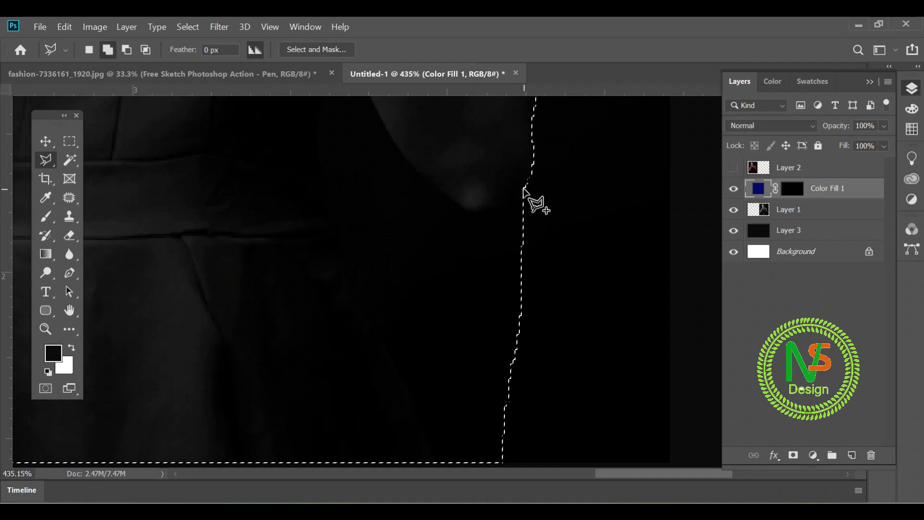
key(shift)
click(126, 49)
click(526, 181)
click(517, 200)
click(483, 222)
click(497, 275)
click(532, 344)
click(539, 284)
double_click(539, 285)
scroll(544, 291, down, 2)
scroll(547, 296, down, 3)
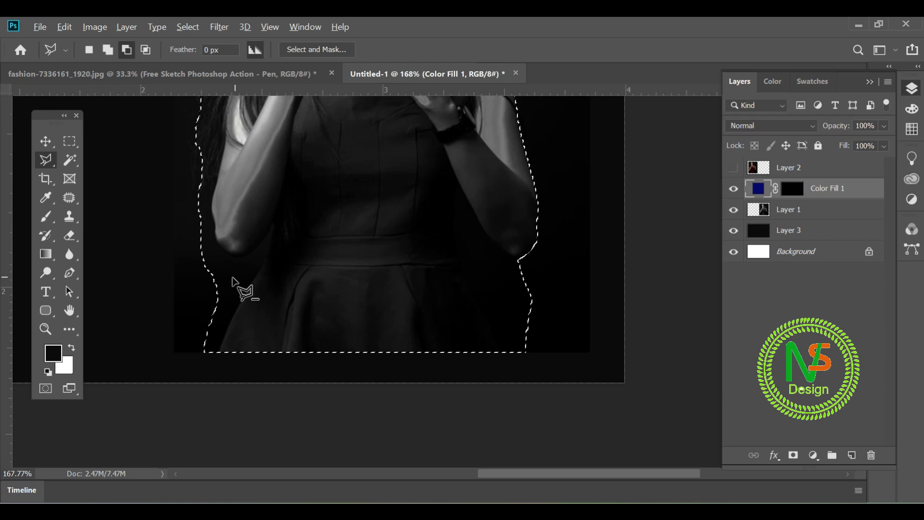
Trace around the chin, jaw and neck to remove the dark gap, then zoom out
scroll(174, 250, up, 2)
scroll(288, 279, up, 2)
drag(305, 284, 368, 203)
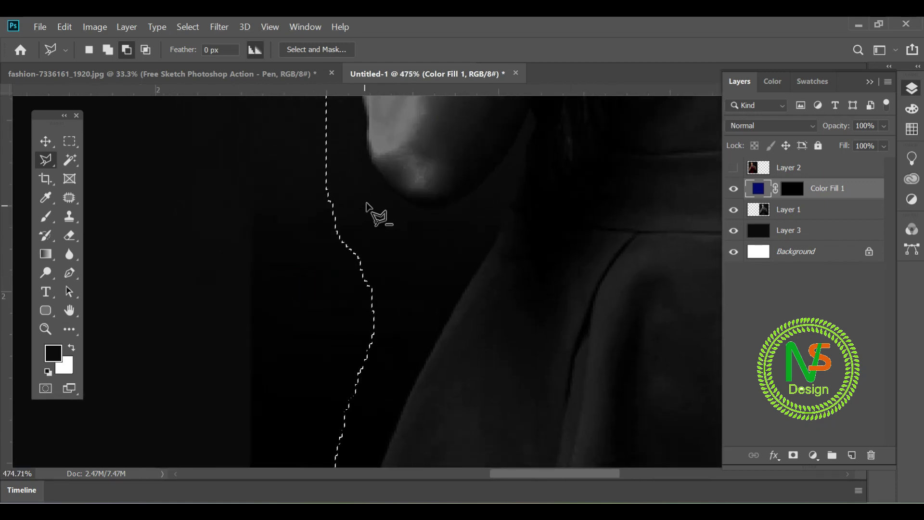
click(371, 162)
click(383, 182)
click(404, 200)
click(457, 199)
click(477, 186)
click(502, 211)
click(494, 238)
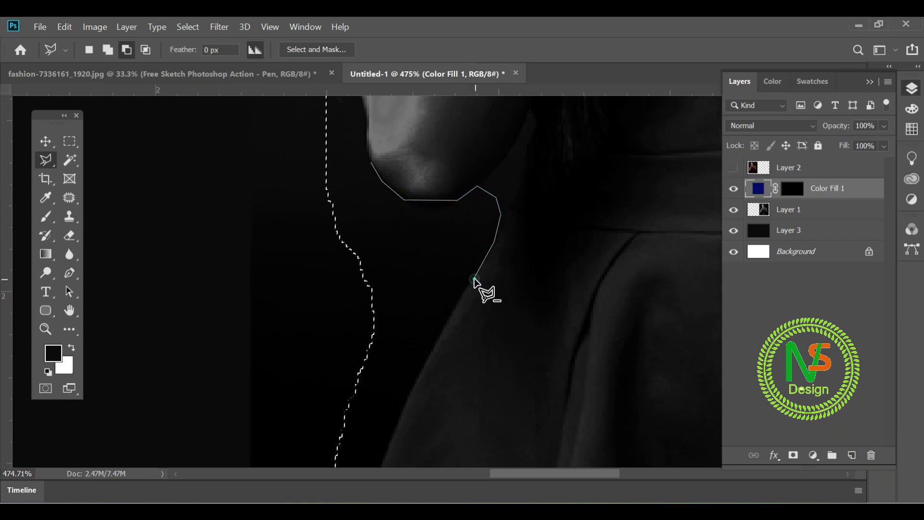
drag(462, 308, 439, 178)
click(396, 231)
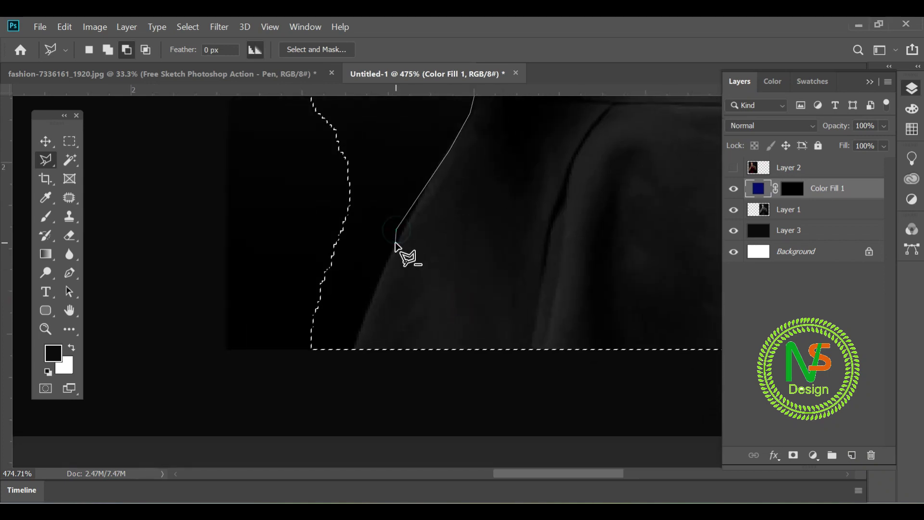
click(396, 242)
click(371, 309)
click(290, 370)
double_click(242, 218)
scroll(407, 354, down, 3)
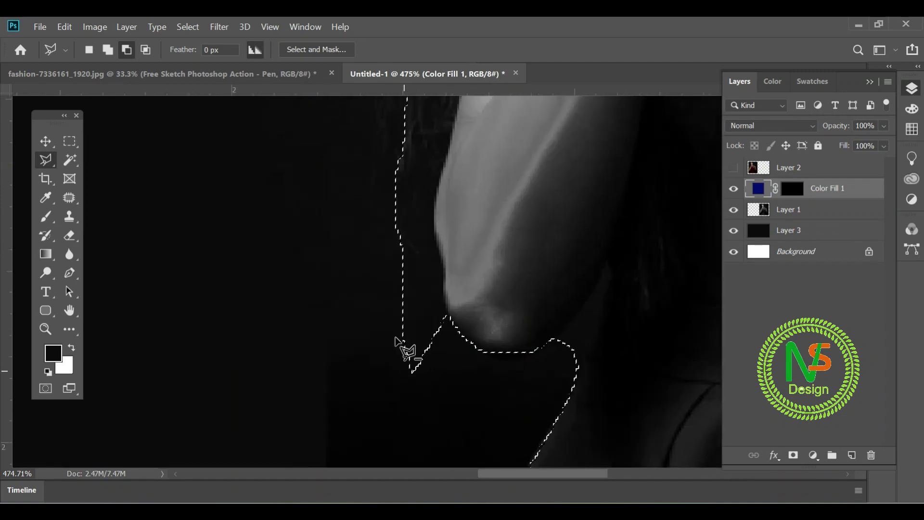
scroll(404, 333, down, 2)
scroll(402, 289, down, 3)
scroll(404, 320, down, 2)
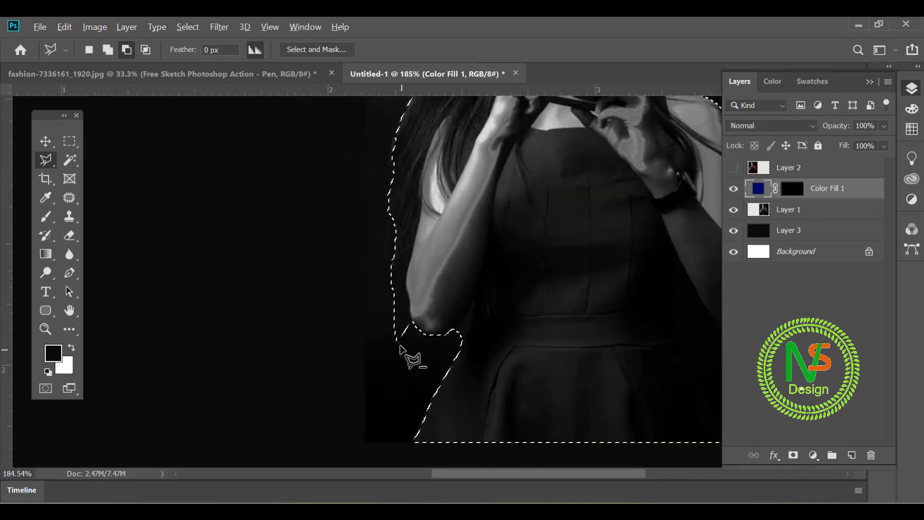
scroll(413, 355, down, 3)
scroll(375, 344, down, 5)
scroll(654, 207, up, 1)
scroll(482, 231, up, 1)
scroll(330, 248, down, 1)
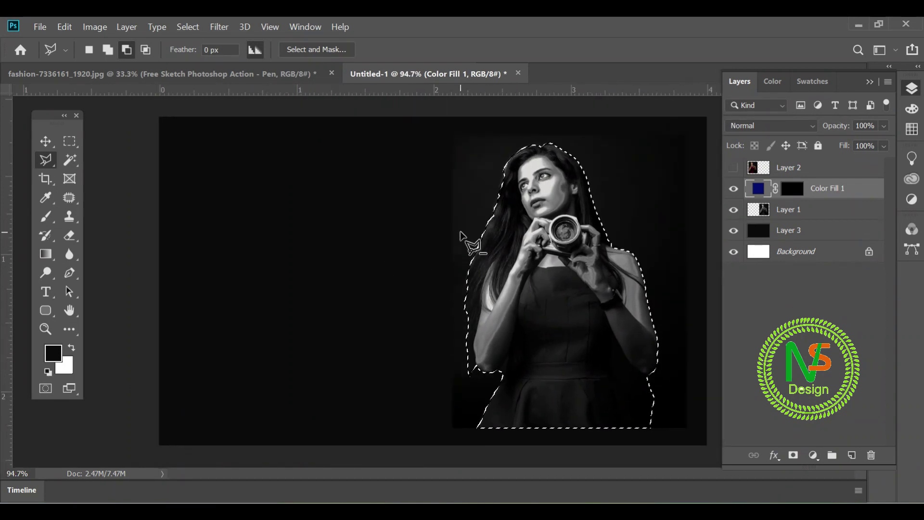
Load Layer 1's outline, invert it, and fill the Color Fill 1 mask's background with white
scroll(333, 265, down, 1)
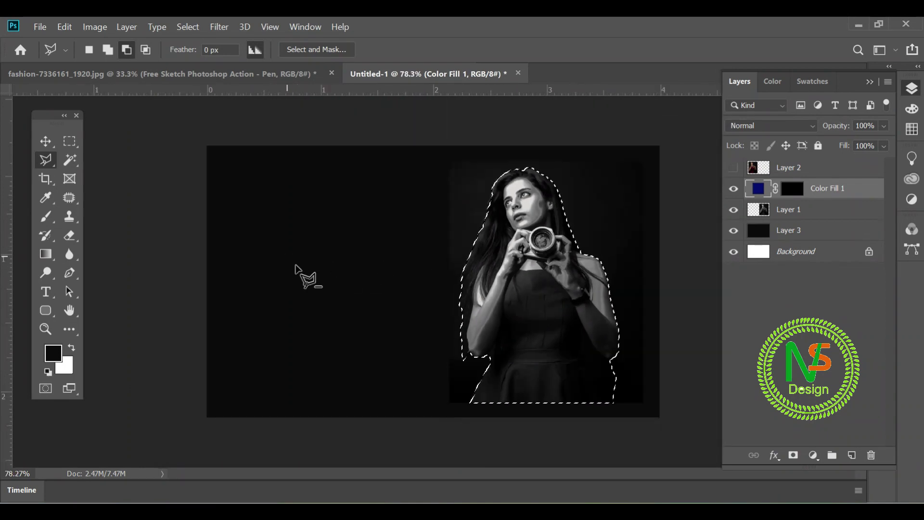
click(46, 216)
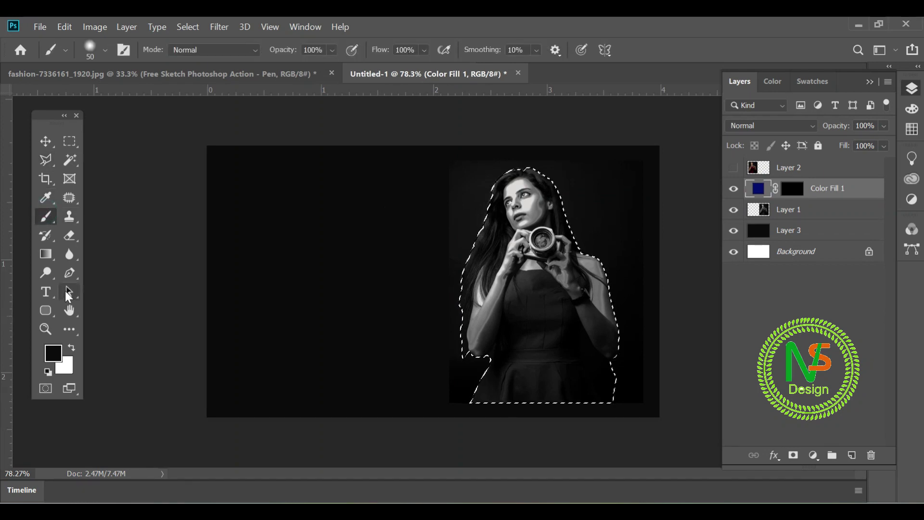
click(793, 191)
click(780, 208)
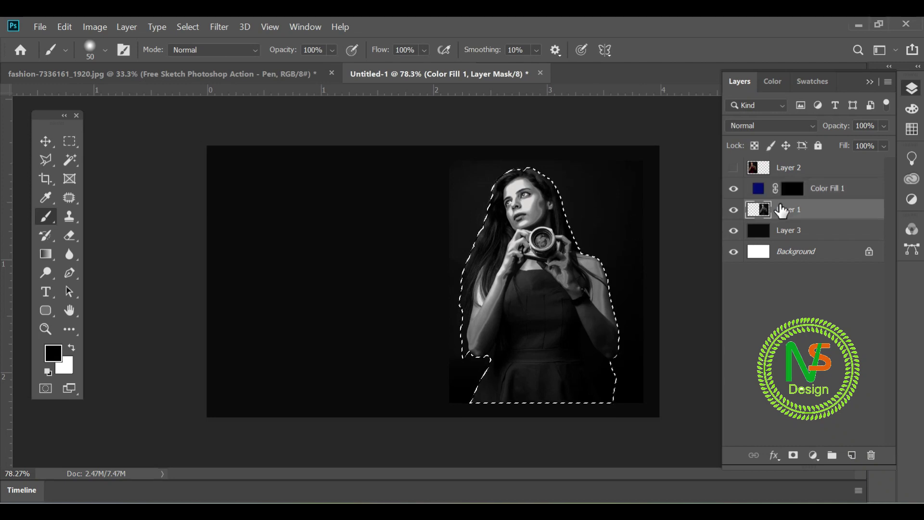
key(ctrl+shift+i)
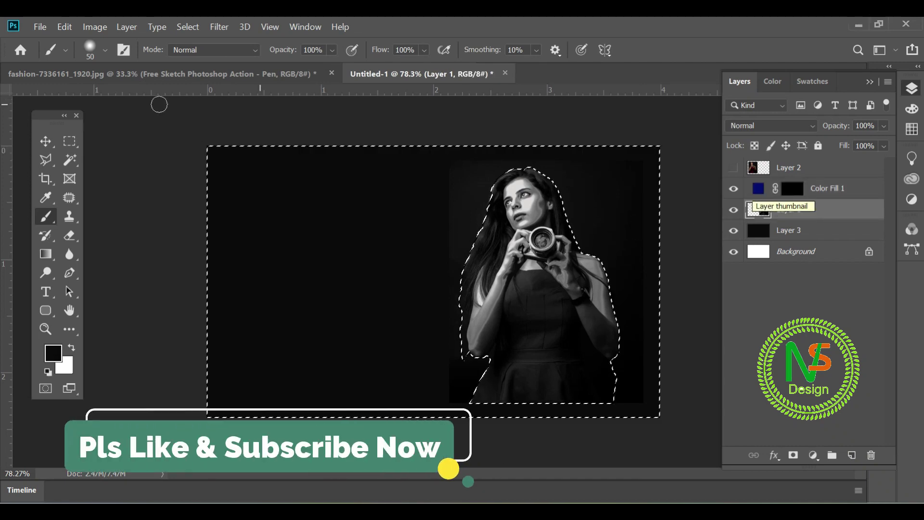
click(794, 190)
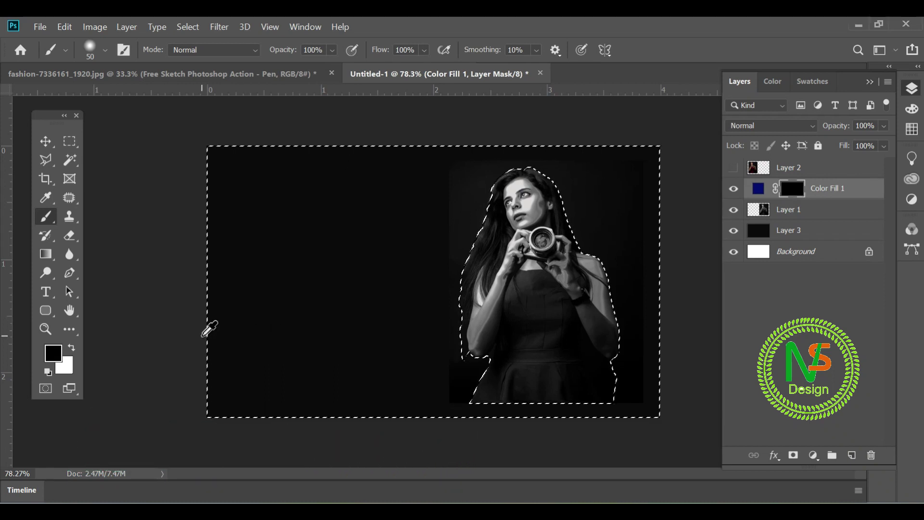
click(78, 350)
key(alt+BackSpace)
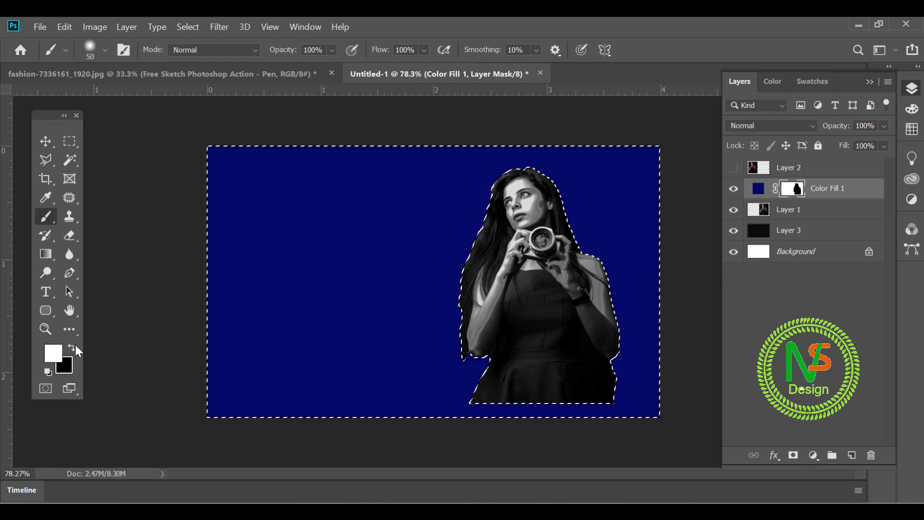
Set Color Fill 1's blend mode to Divide after trying Overlay, then deselect
click(759, 127)
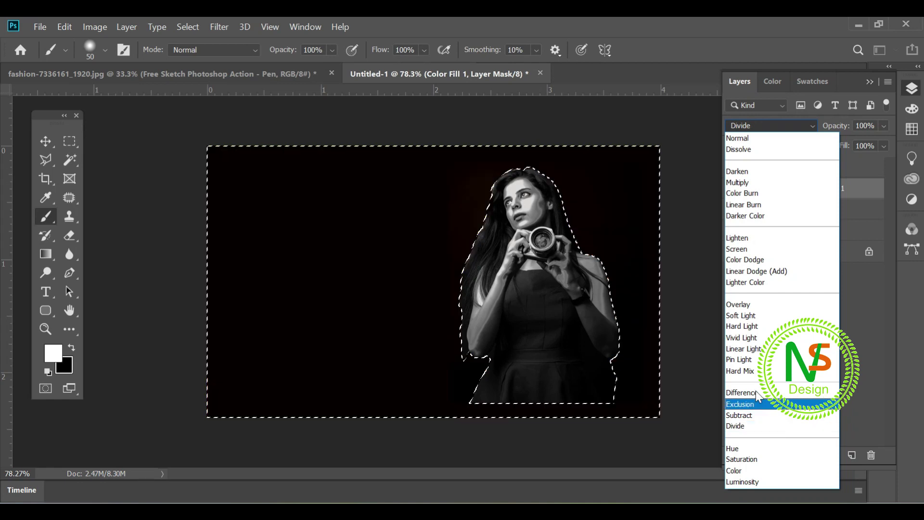
click(746, 303)
click(751, 127)
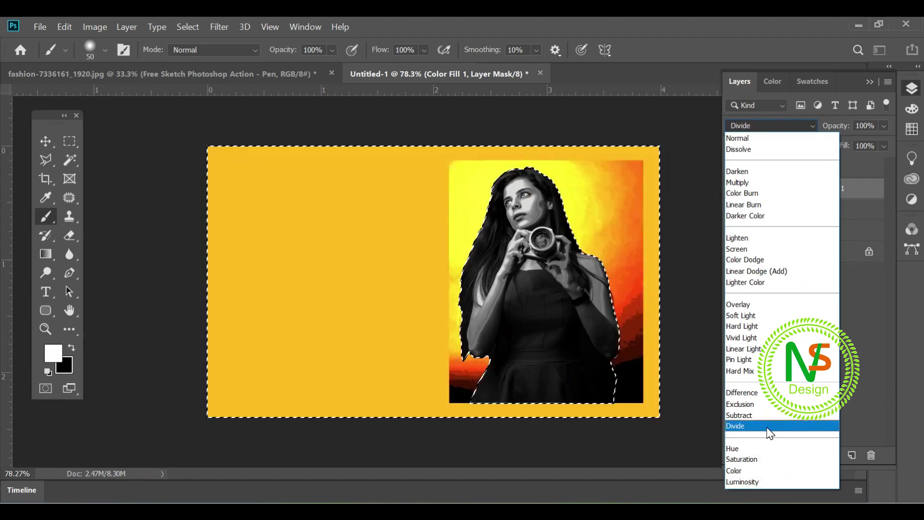
click(769, 427)
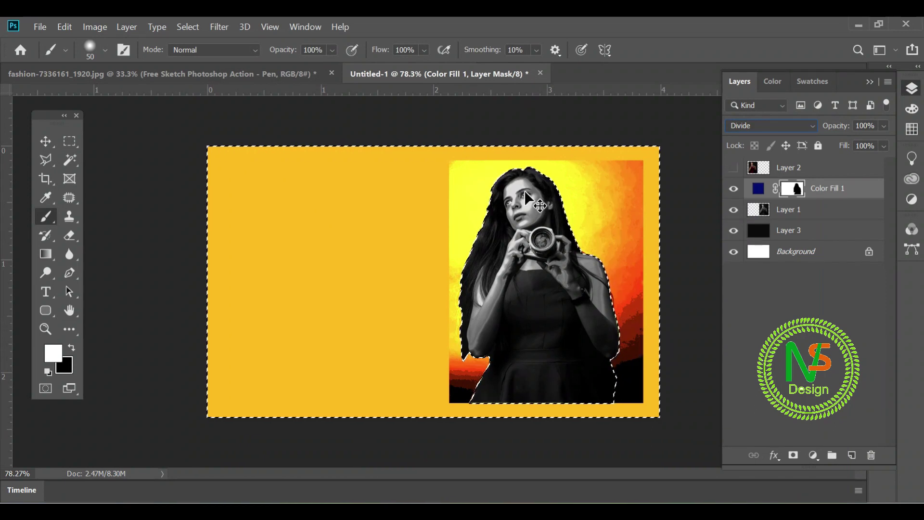
key(ctrl+d)
Unhide Layer 2 and nudge the colour photo slightly right and down beside the sketch
click(45, 141)
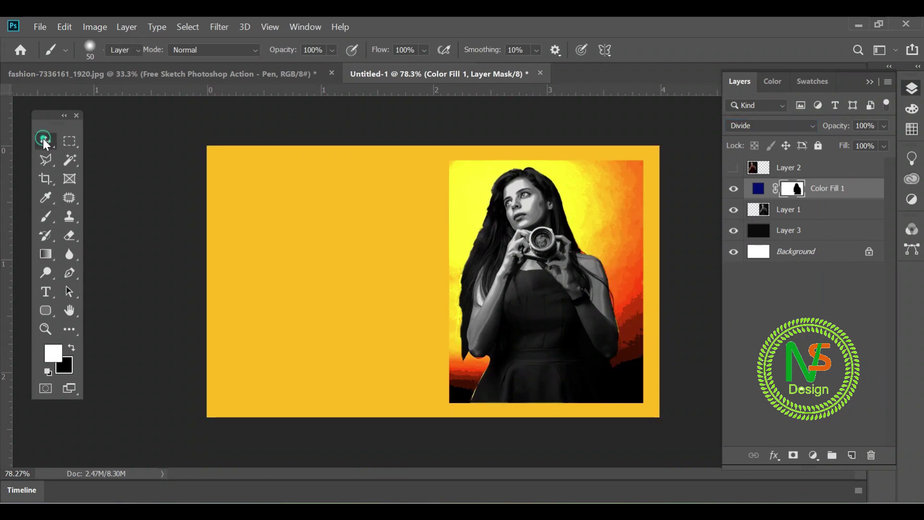
scroll(544, 178, up, 2)
scroll(481, 161, up, 1)
scroll(433, 173, down, 2)
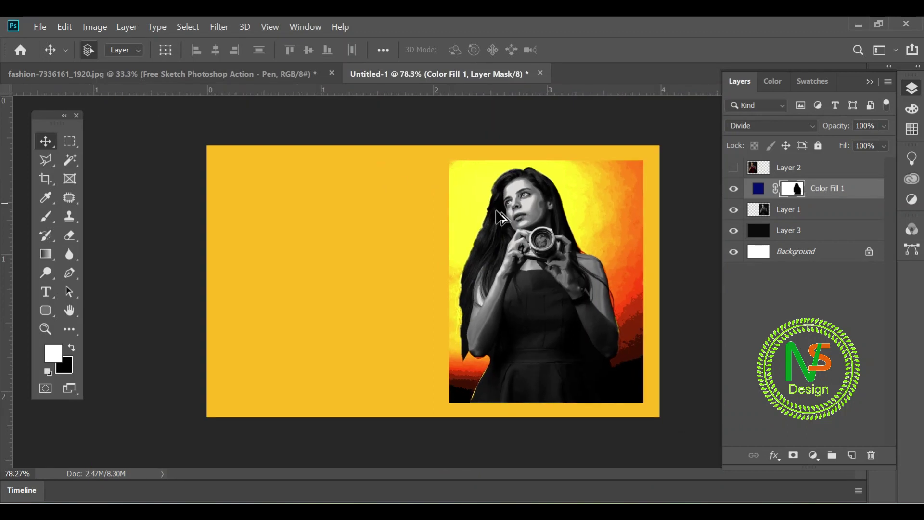
scroll(595, 223, up, 1)
scroll(420, 204, down, 1)
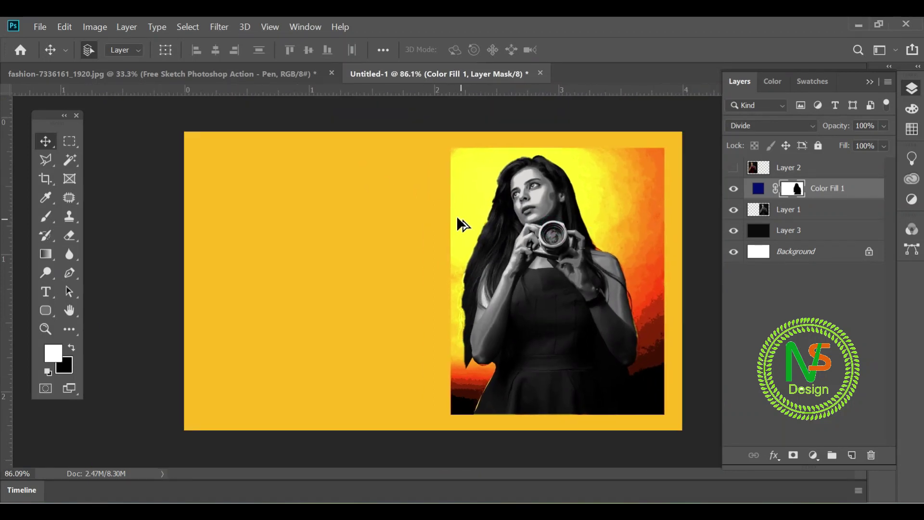
scroll(456, 215, down, 1)
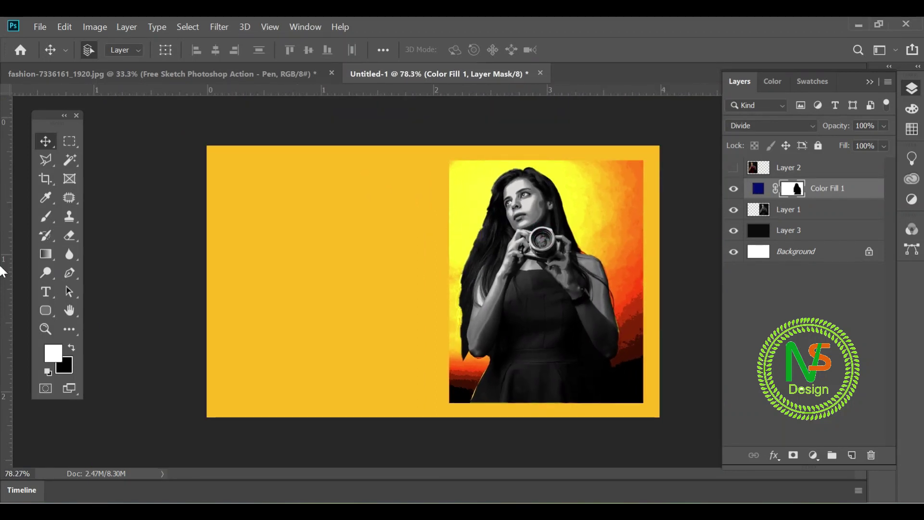
click(734, 168)
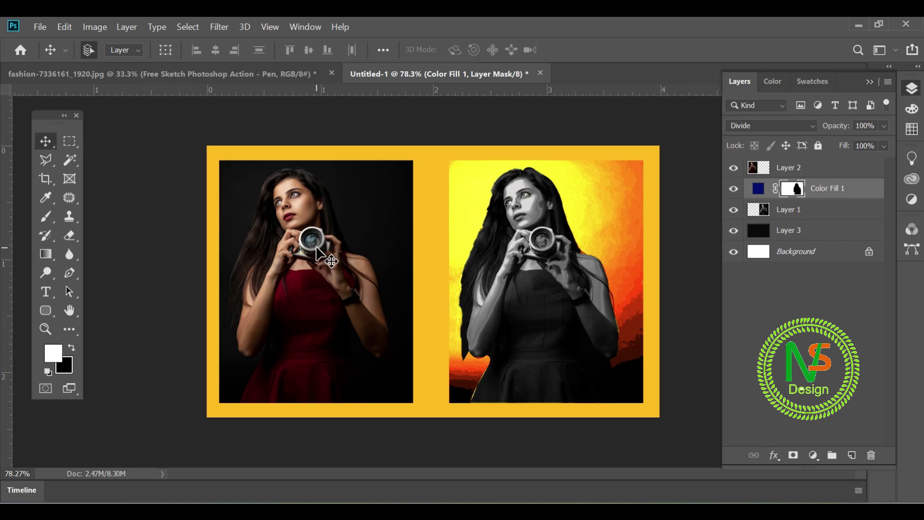
click(766, 169)
drag(361, 258, 371, 261)
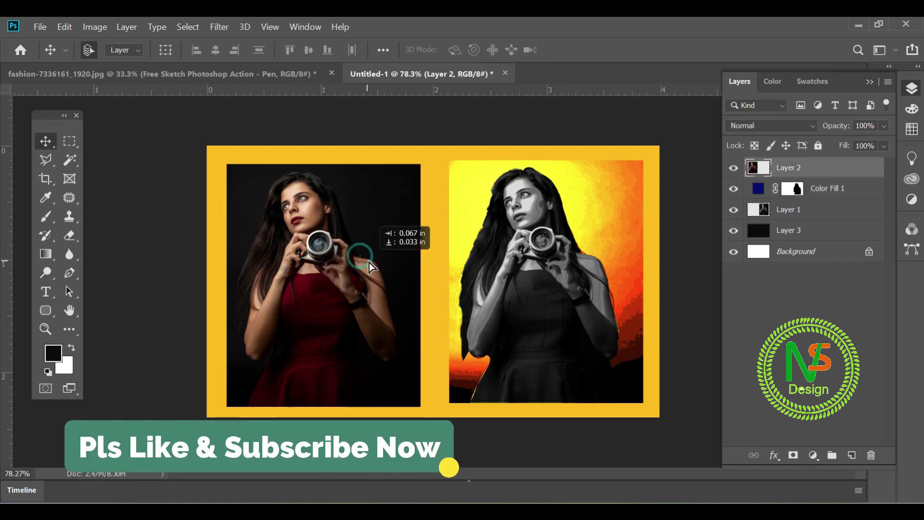
scroll(394, 244, up, 3)
scroll(394, 245, down, 2)
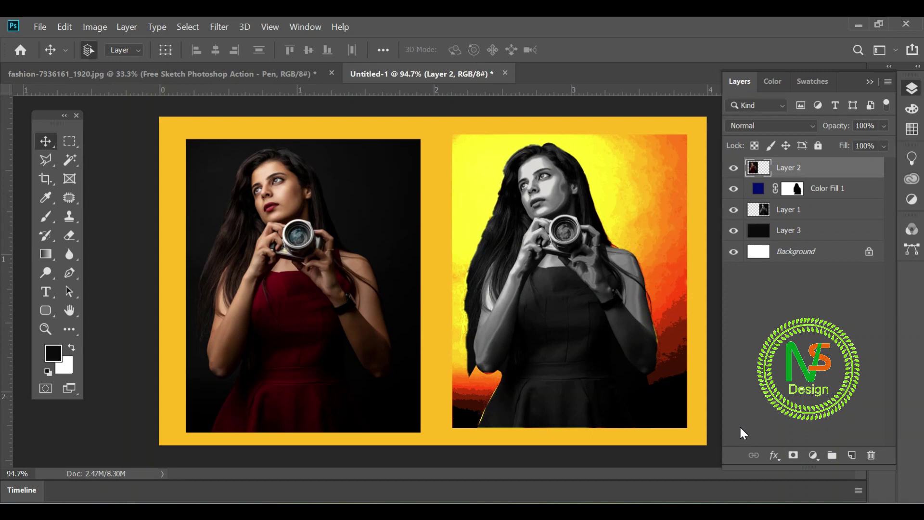
Collapse the side panel dock to icons, briefly reopening the Layers panel before hiding it again
click(867, 80)
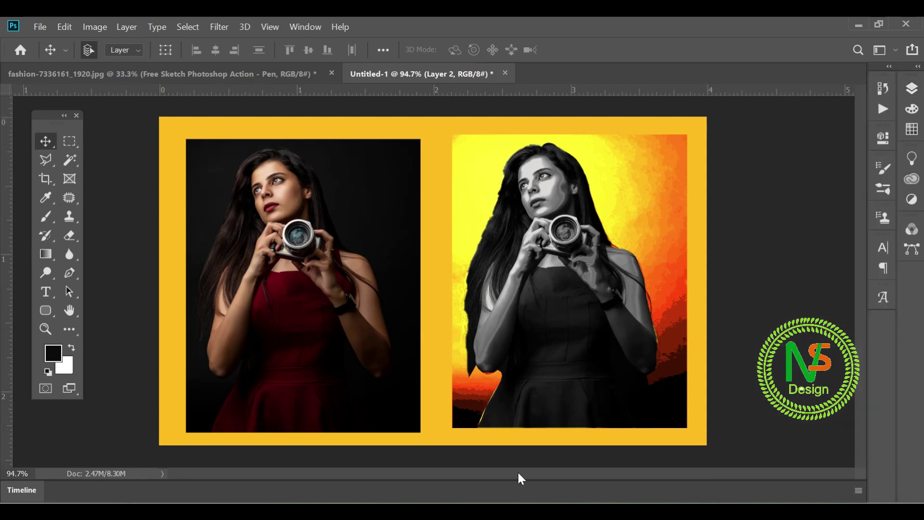
click(910, 93)
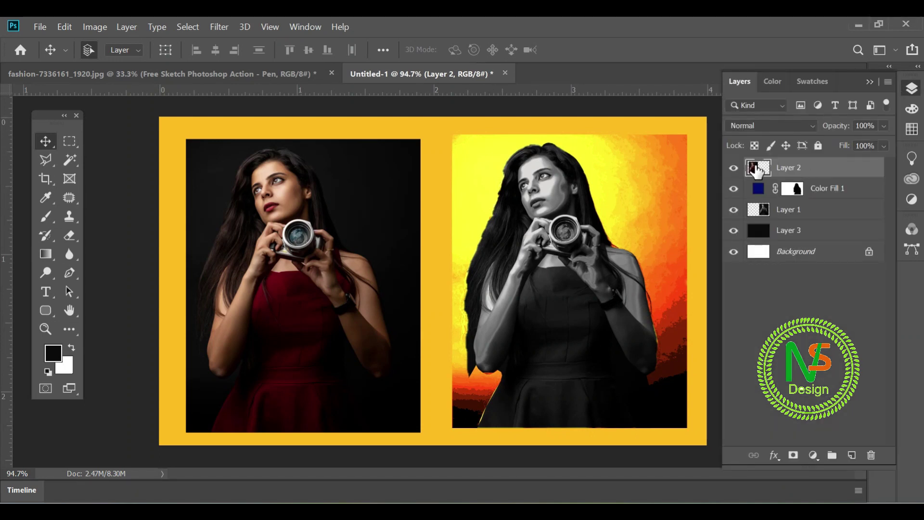
click(868, 82)
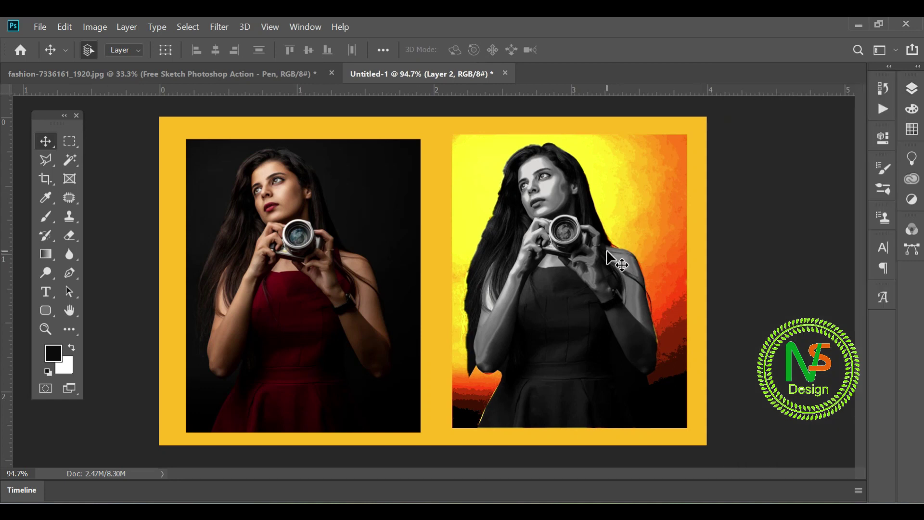